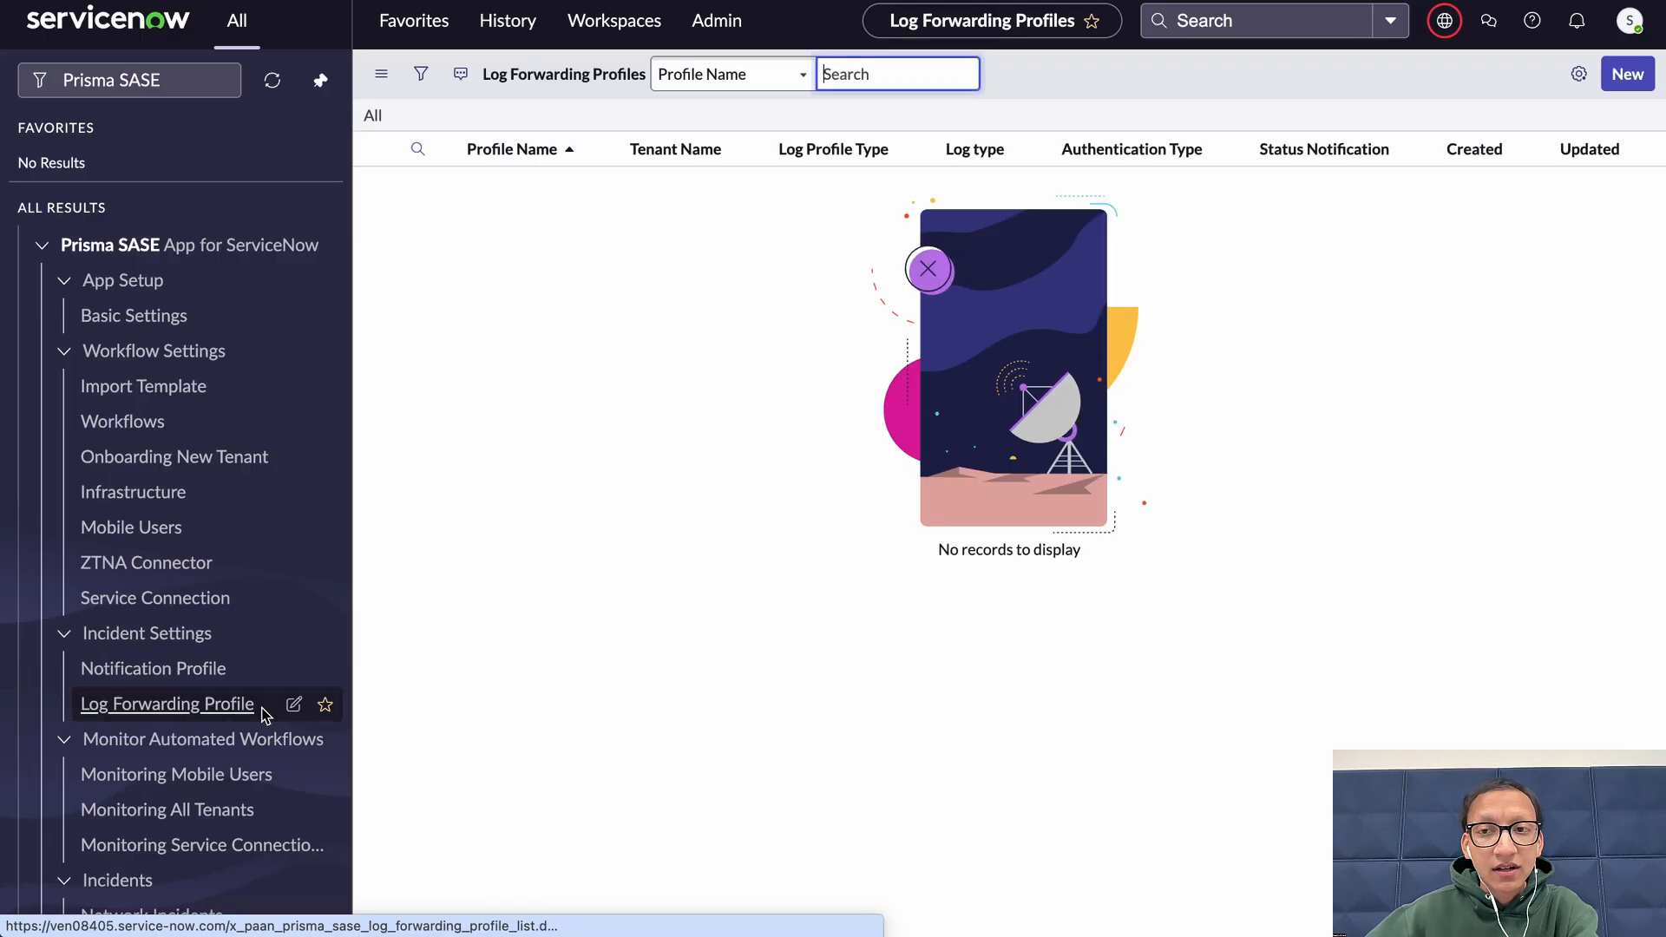
Open a new log forwarding profile form, trying the Syslog Profile type before keeping HTTPS Profile
{"action": "left_click", "coordinate": [1624, 87]}
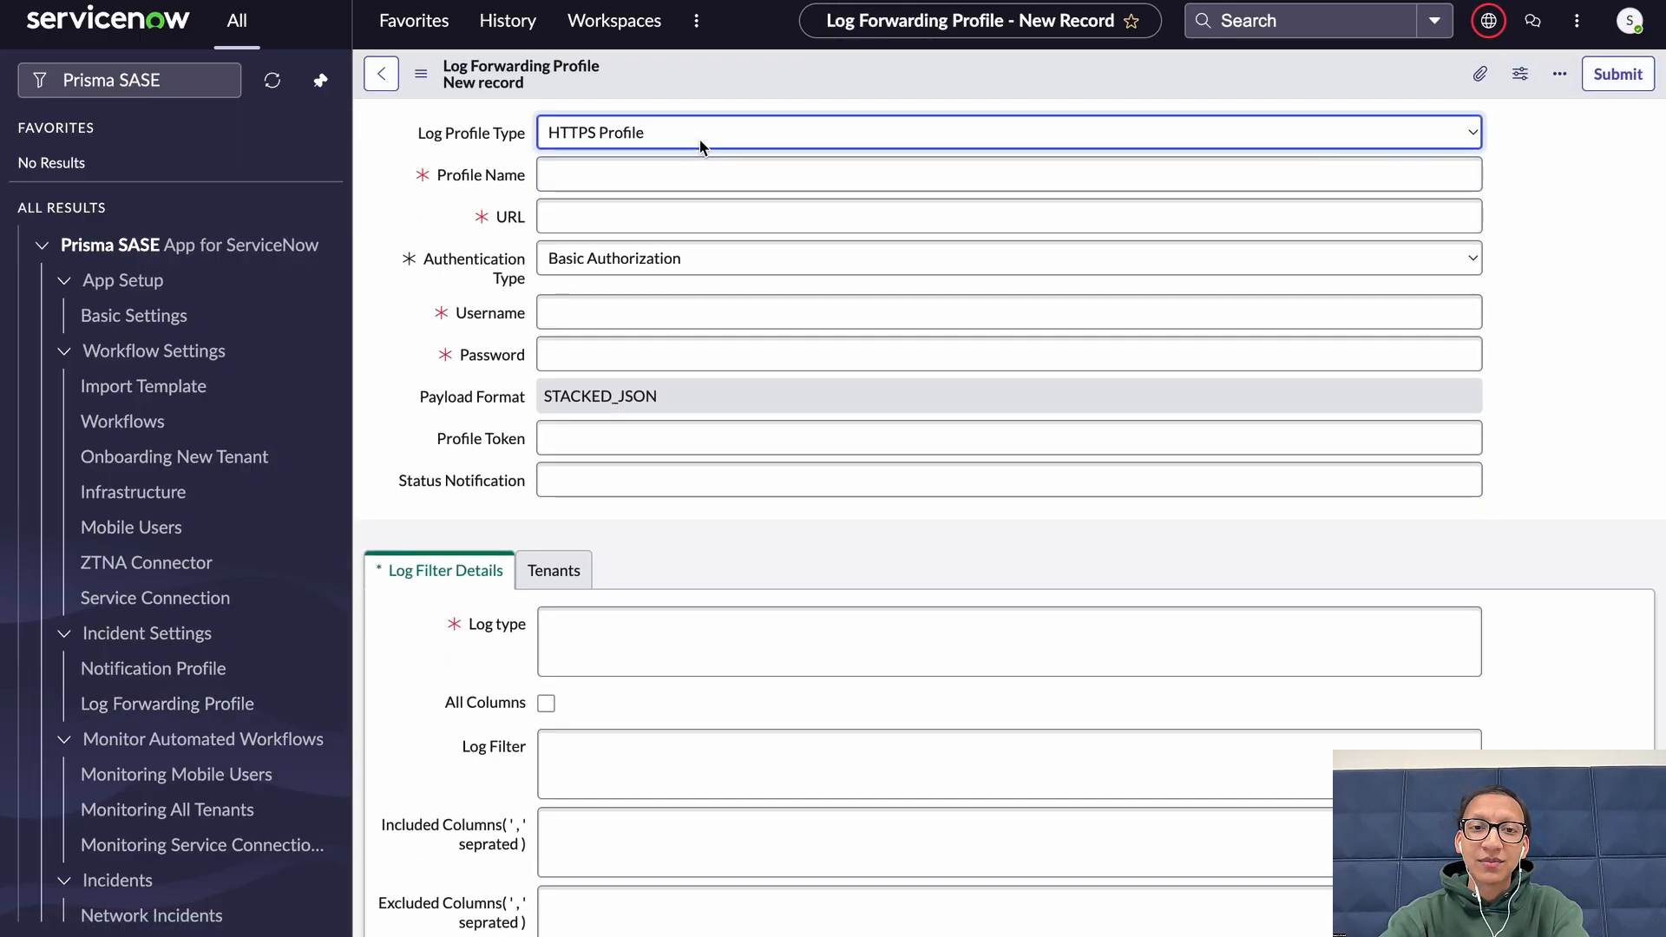
{"action": "left_click", "coordinate": [699, 141]}
{"action": "left_click", "coordinate": [725, 161]}
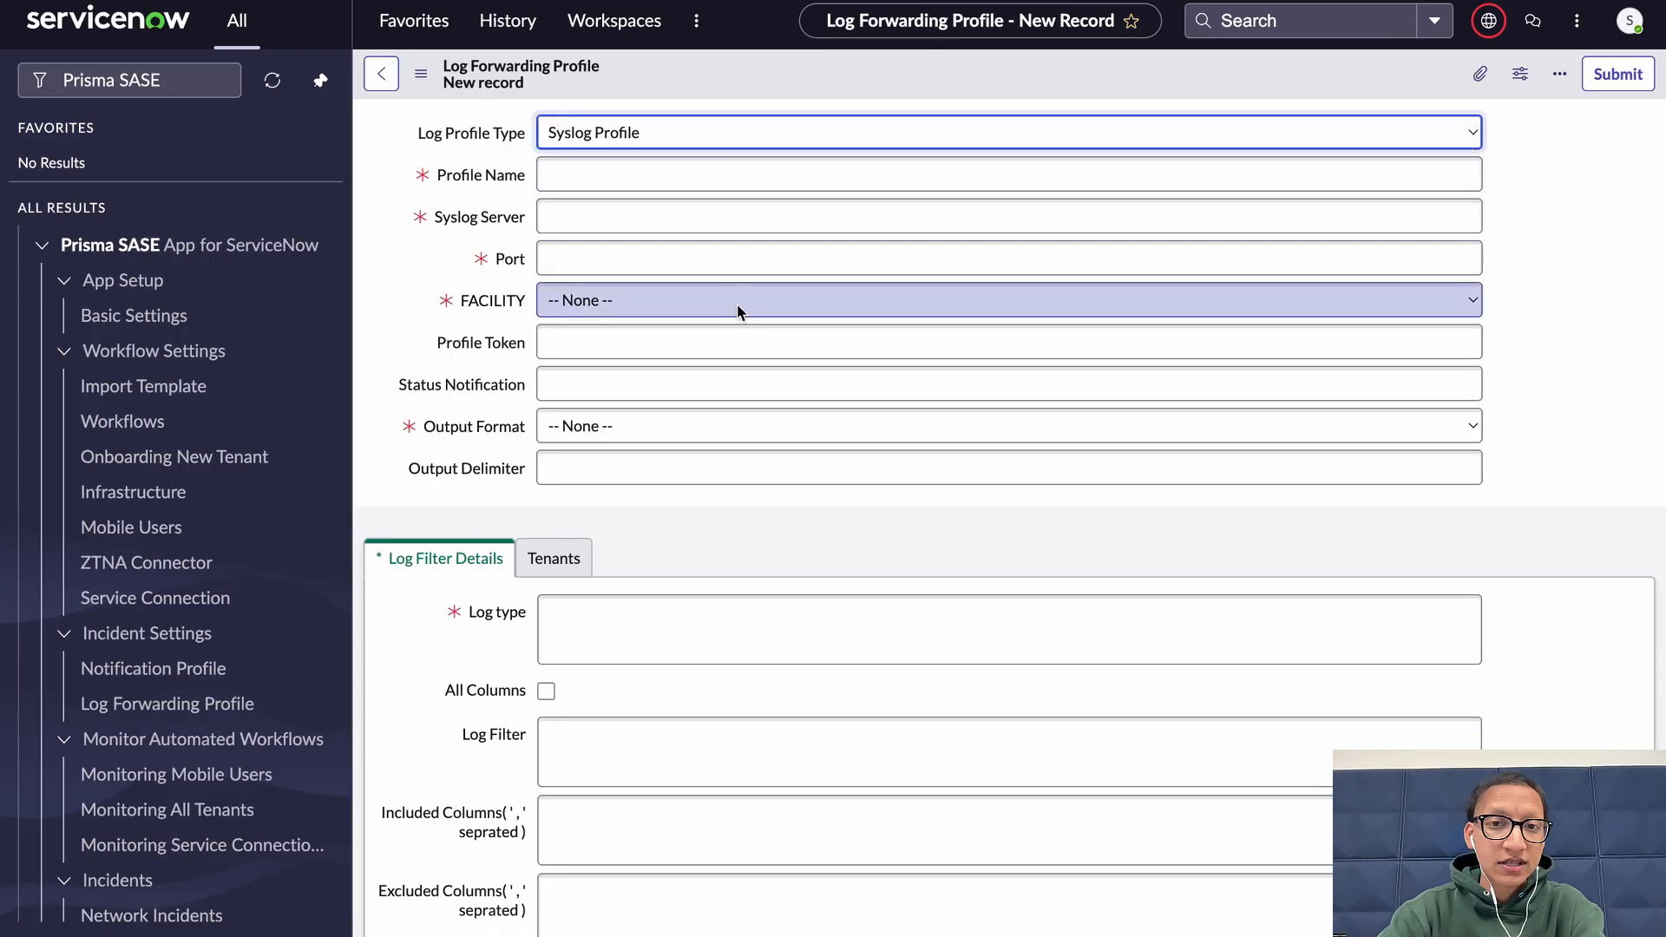
{"action": "left_click", "coordinate": [730, 134]}
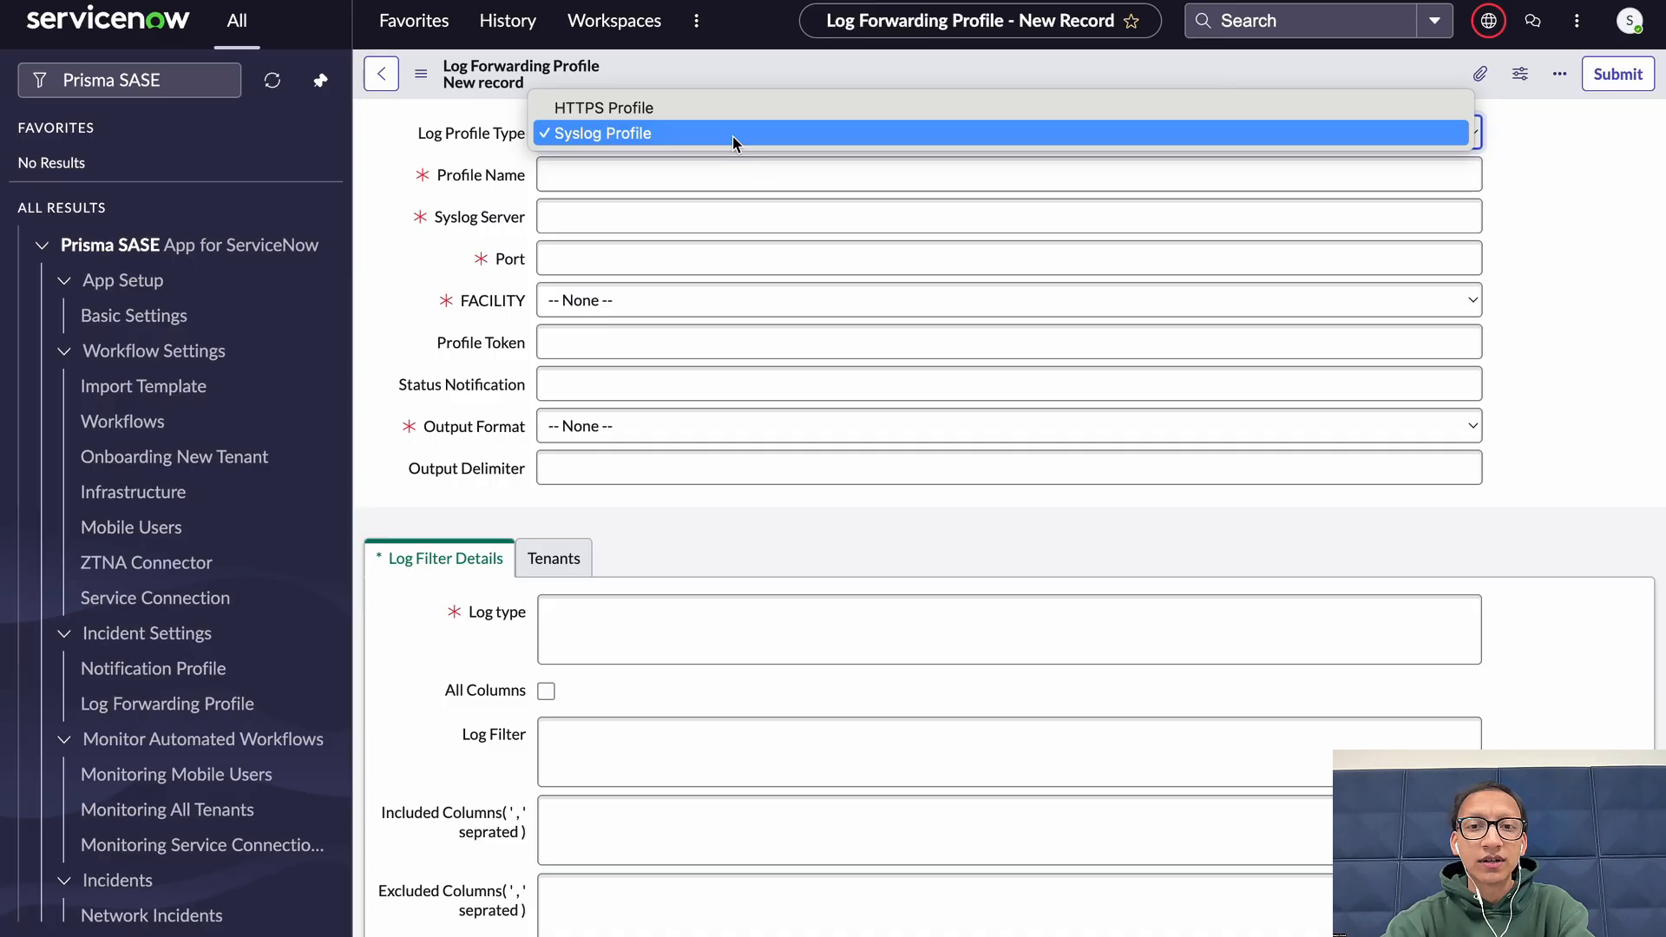
{"action": "key", "text": "Escape"}
{"action": "left_click", "coordinate": [669, 182]}
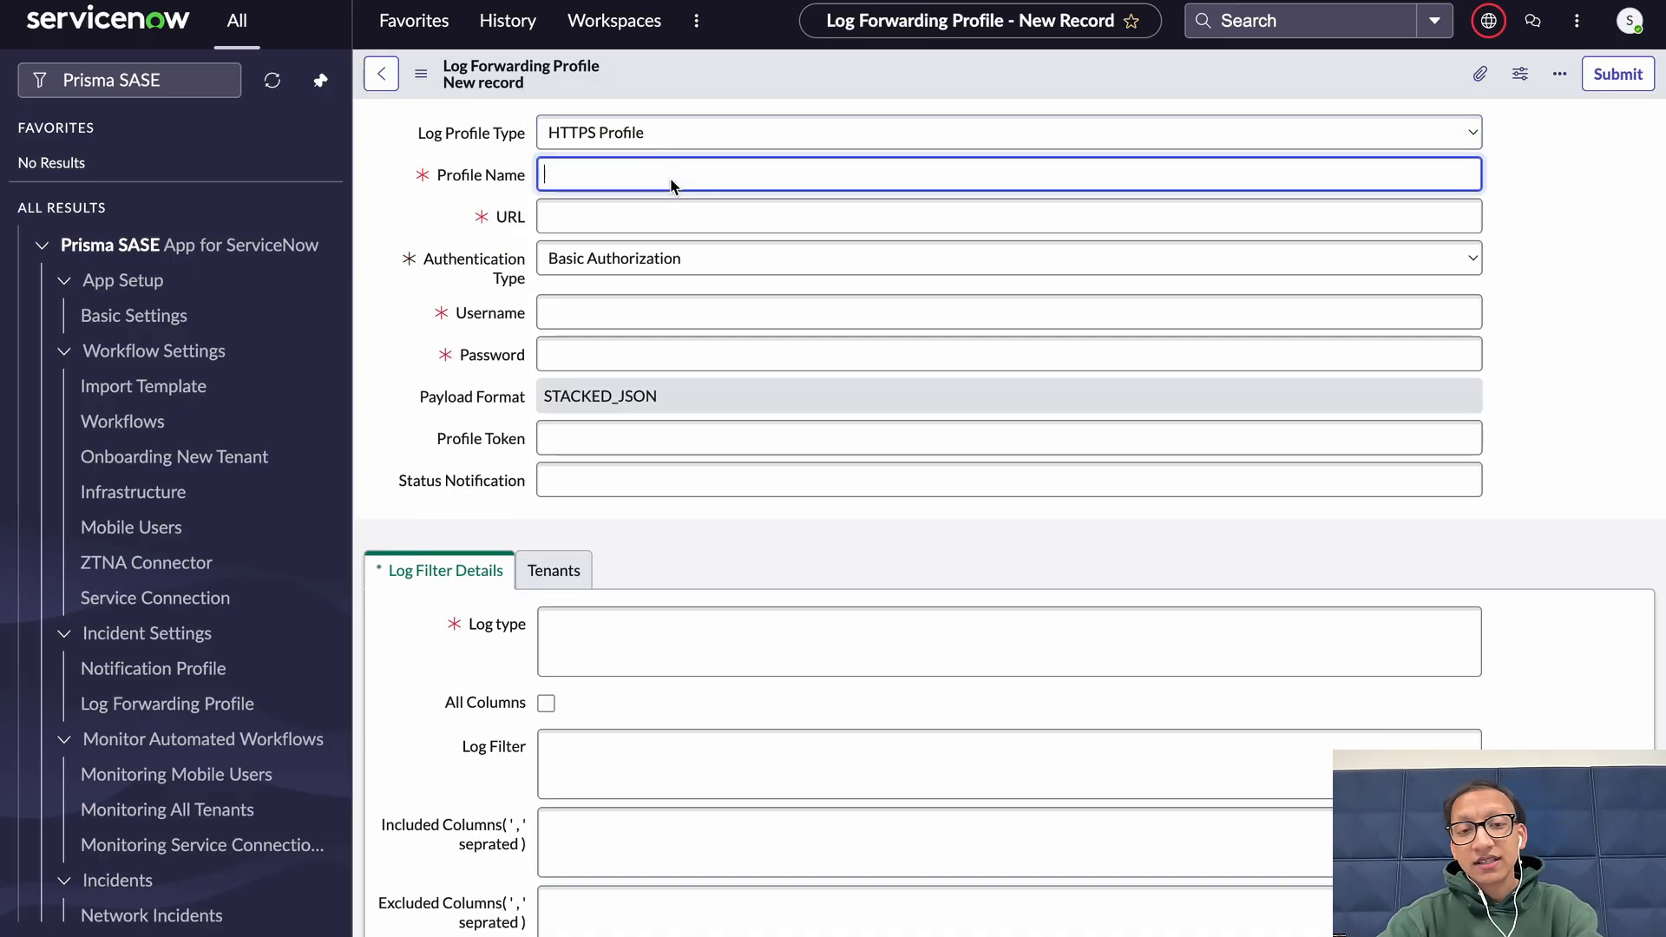
{"action": "type", "text": "Sentinel One"}
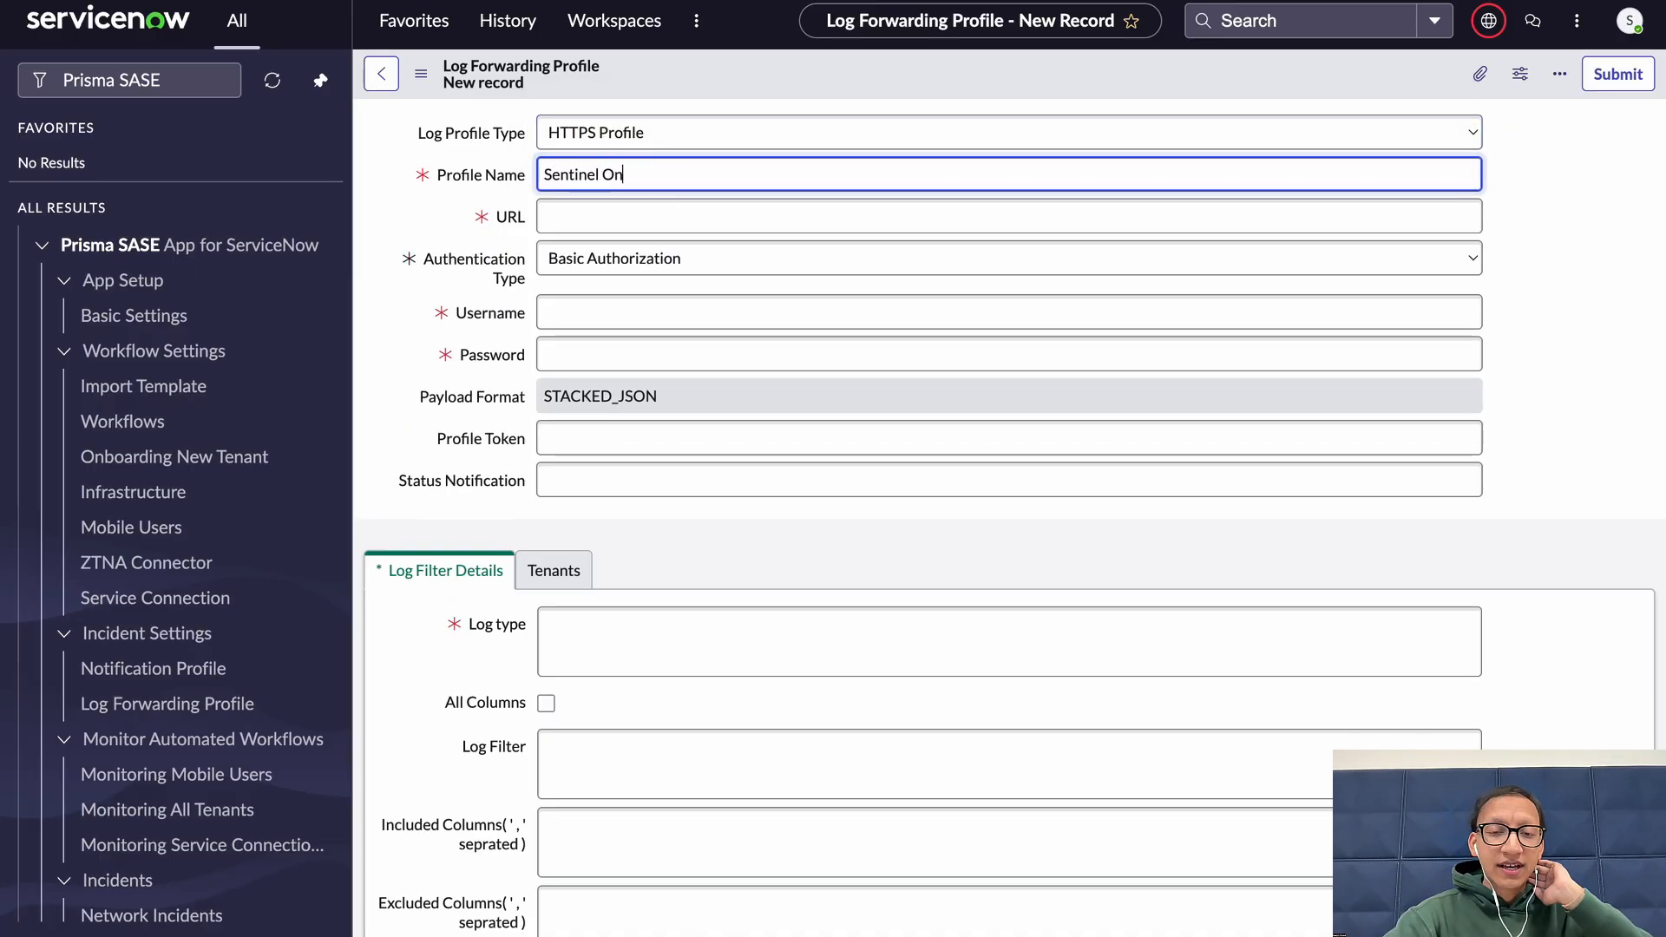
{"action": "key", "text": "Tab"}
{"action": "type", "text": "https://ingest.us1.dataset.com/services/collector/event"}
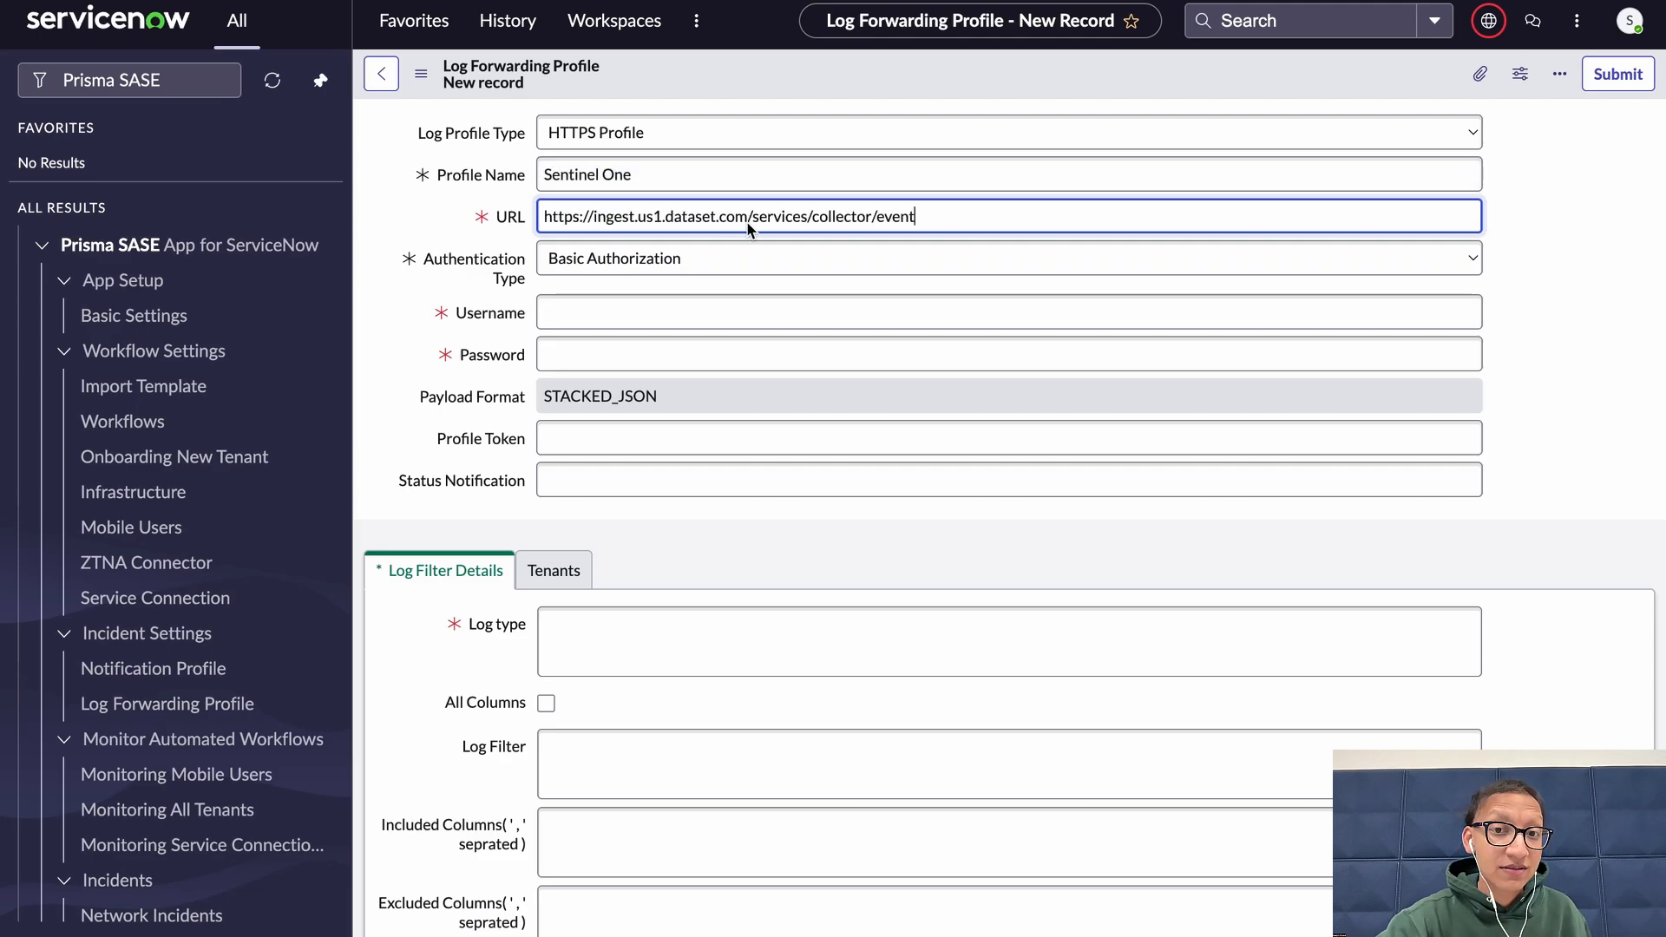
Compare the fields for the Sentinel, Chronicle and Splunk authentication types, ending on Basic Authorization
{"action": "left_click", "coordinate": [756, 251]}
{"action": "left_click", "coordinate": [800, 234]}
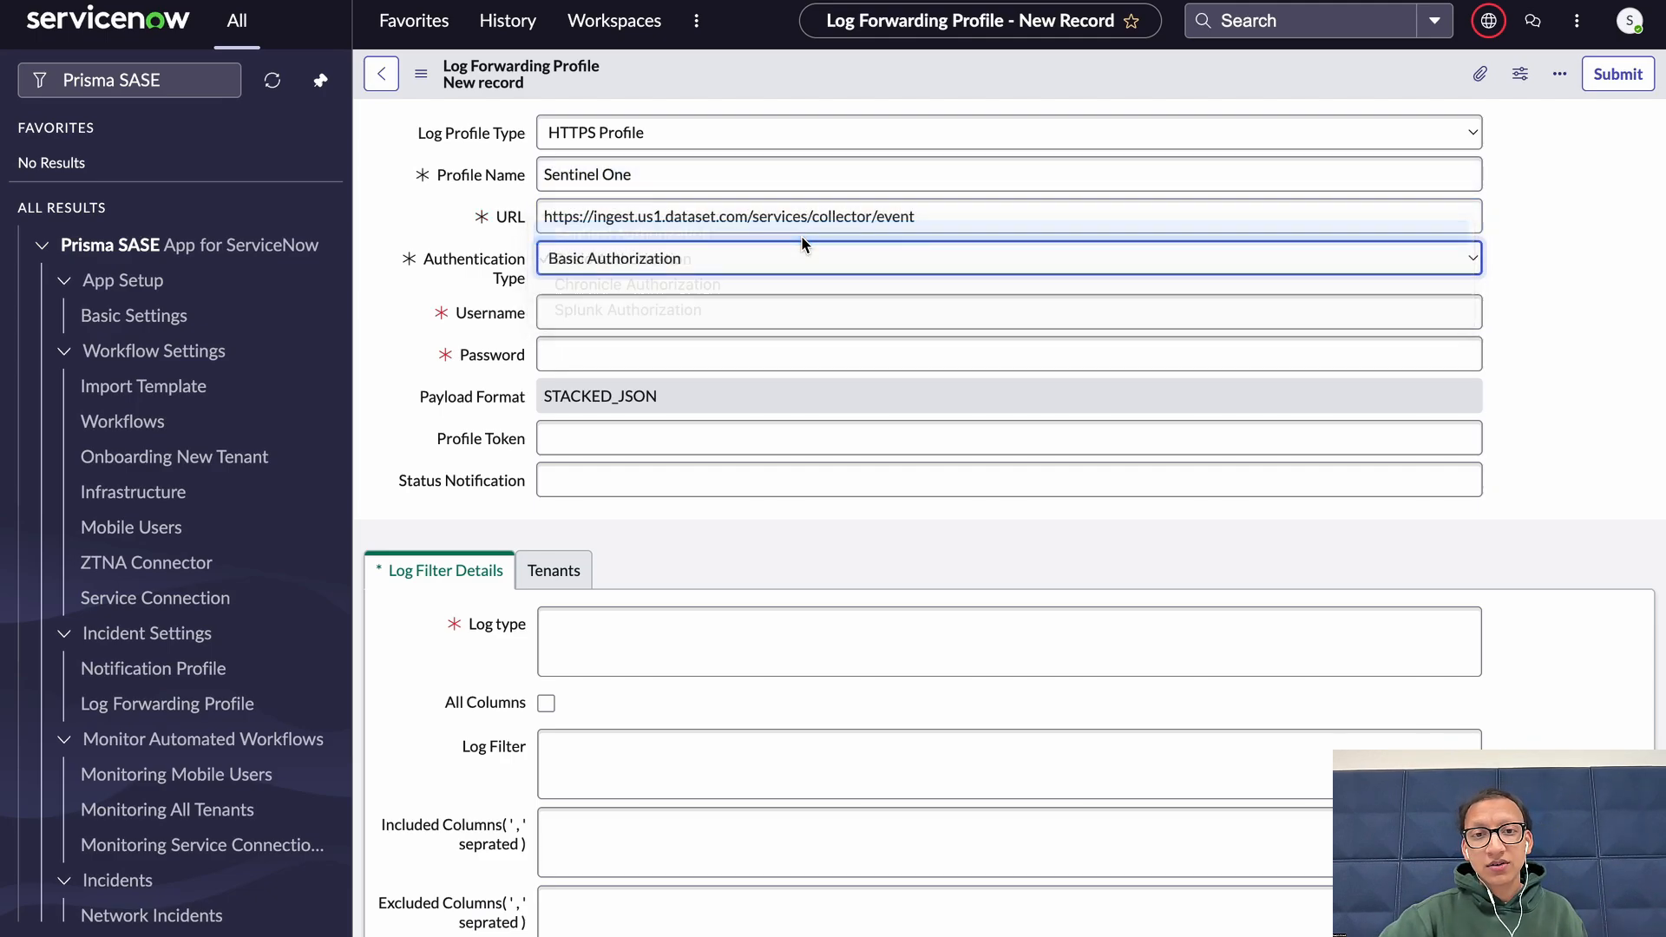
{"action": "left_click", "coordinate": [787, 313]}
{"action": "left_click", "coordinate": [788, 349]}
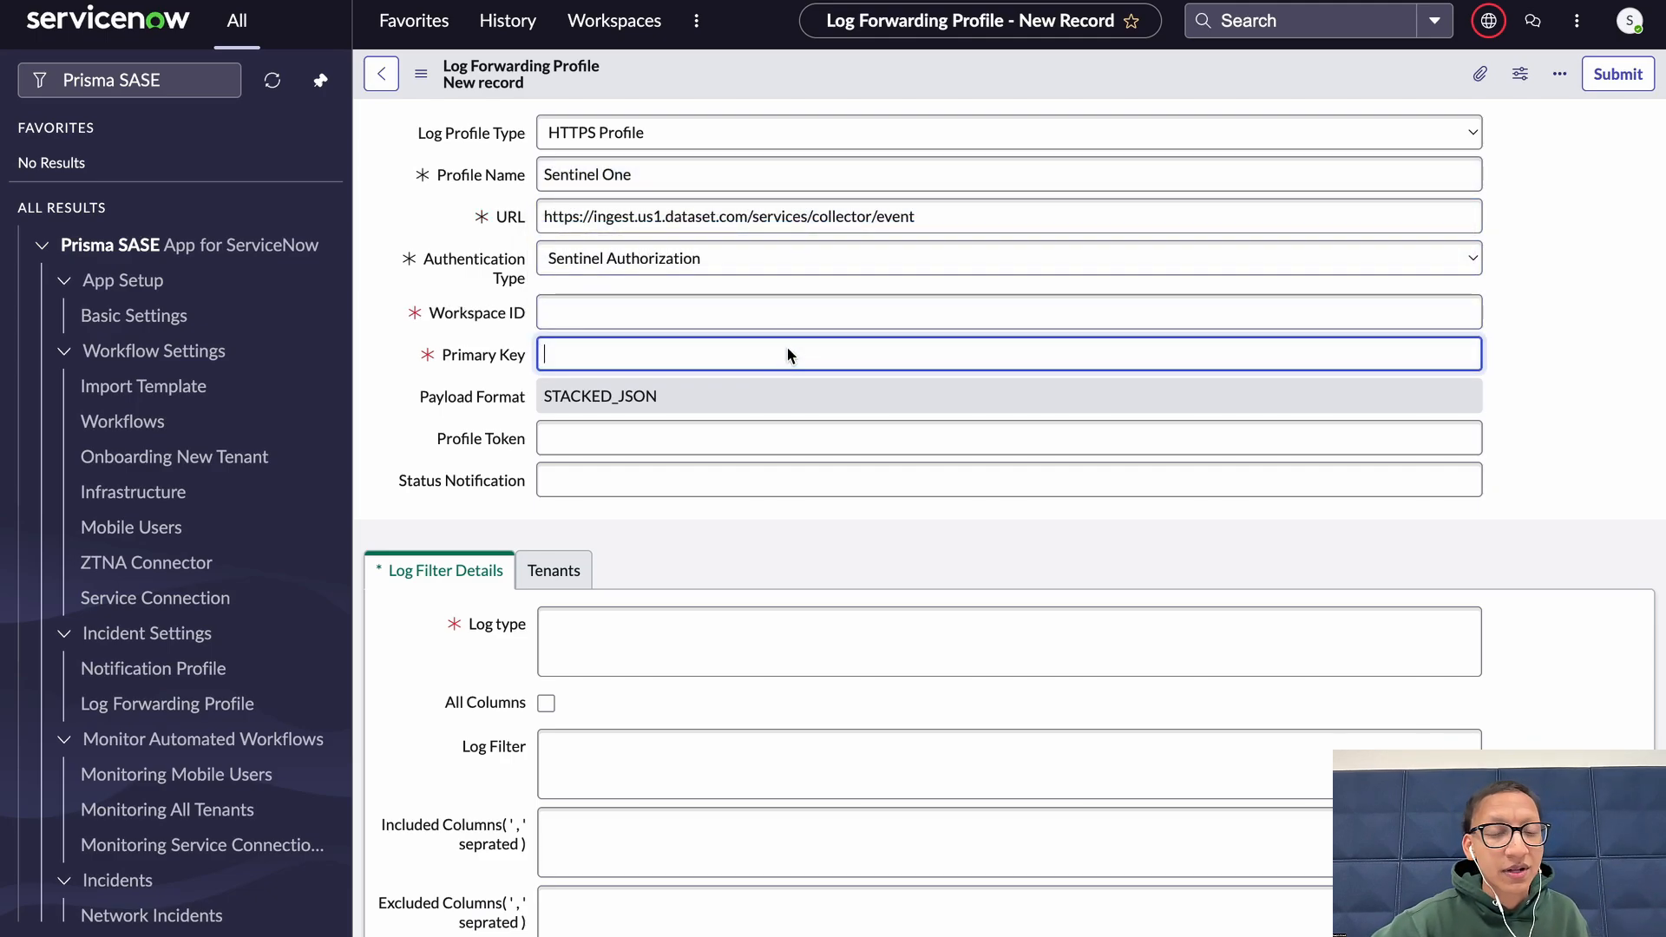
{"action": "left_click", "coordinate": [767, 255]}
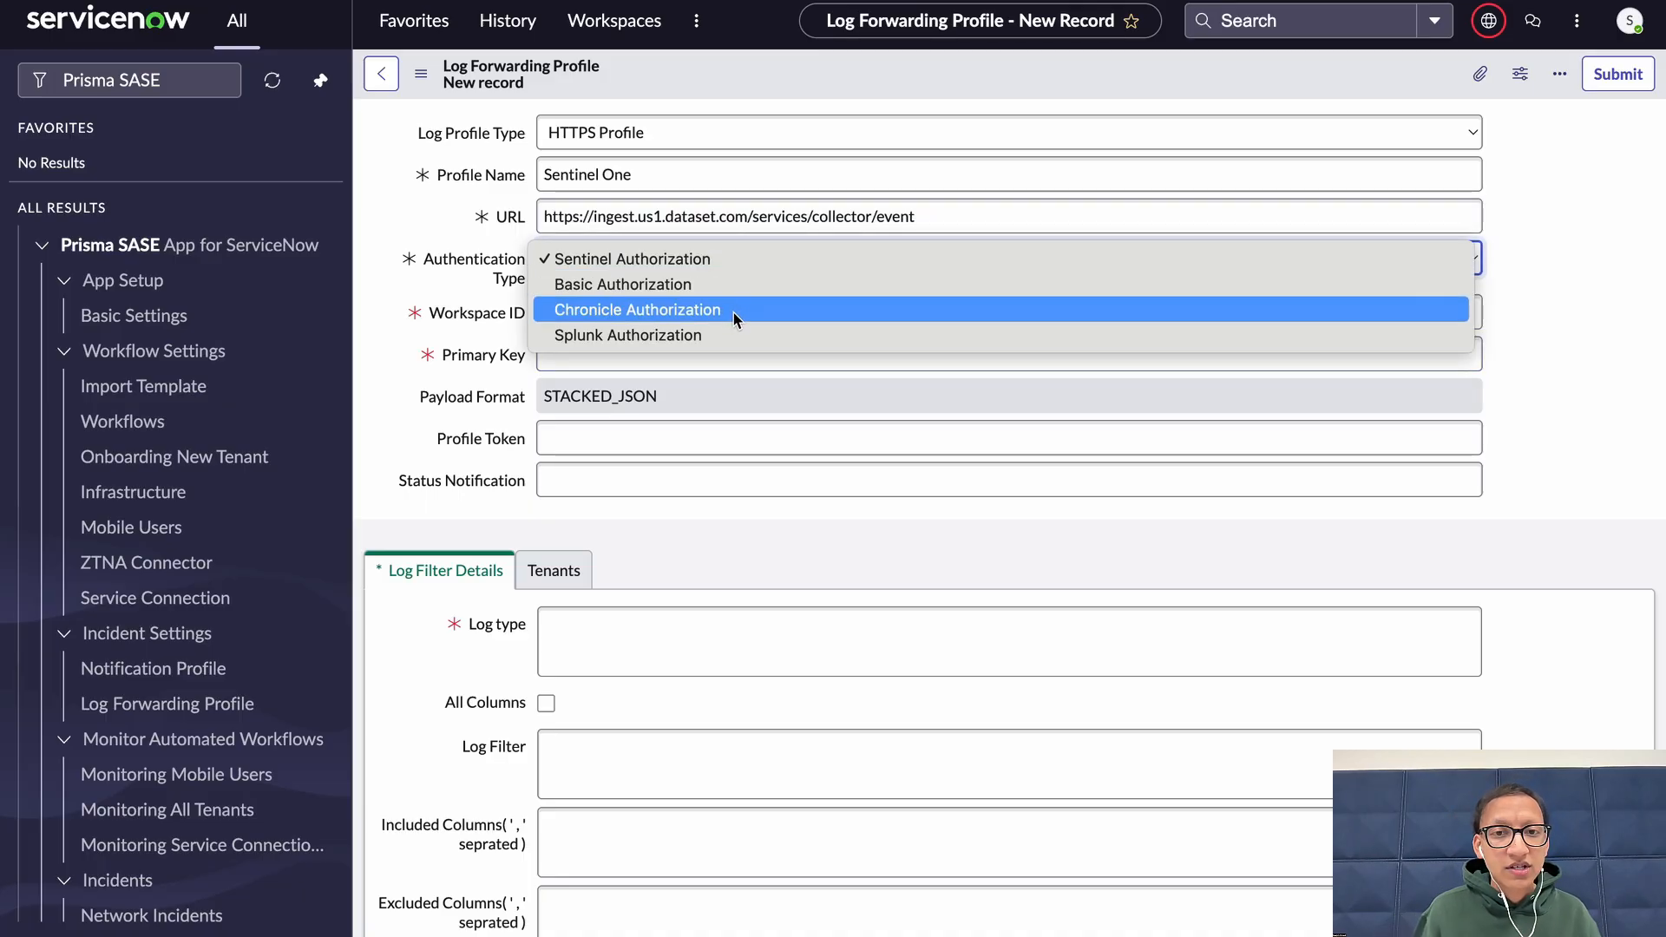
{"action": "left_click", "coordinate": [733, 310]}
{"action": "left_click", "coordinate": [744, 318]}
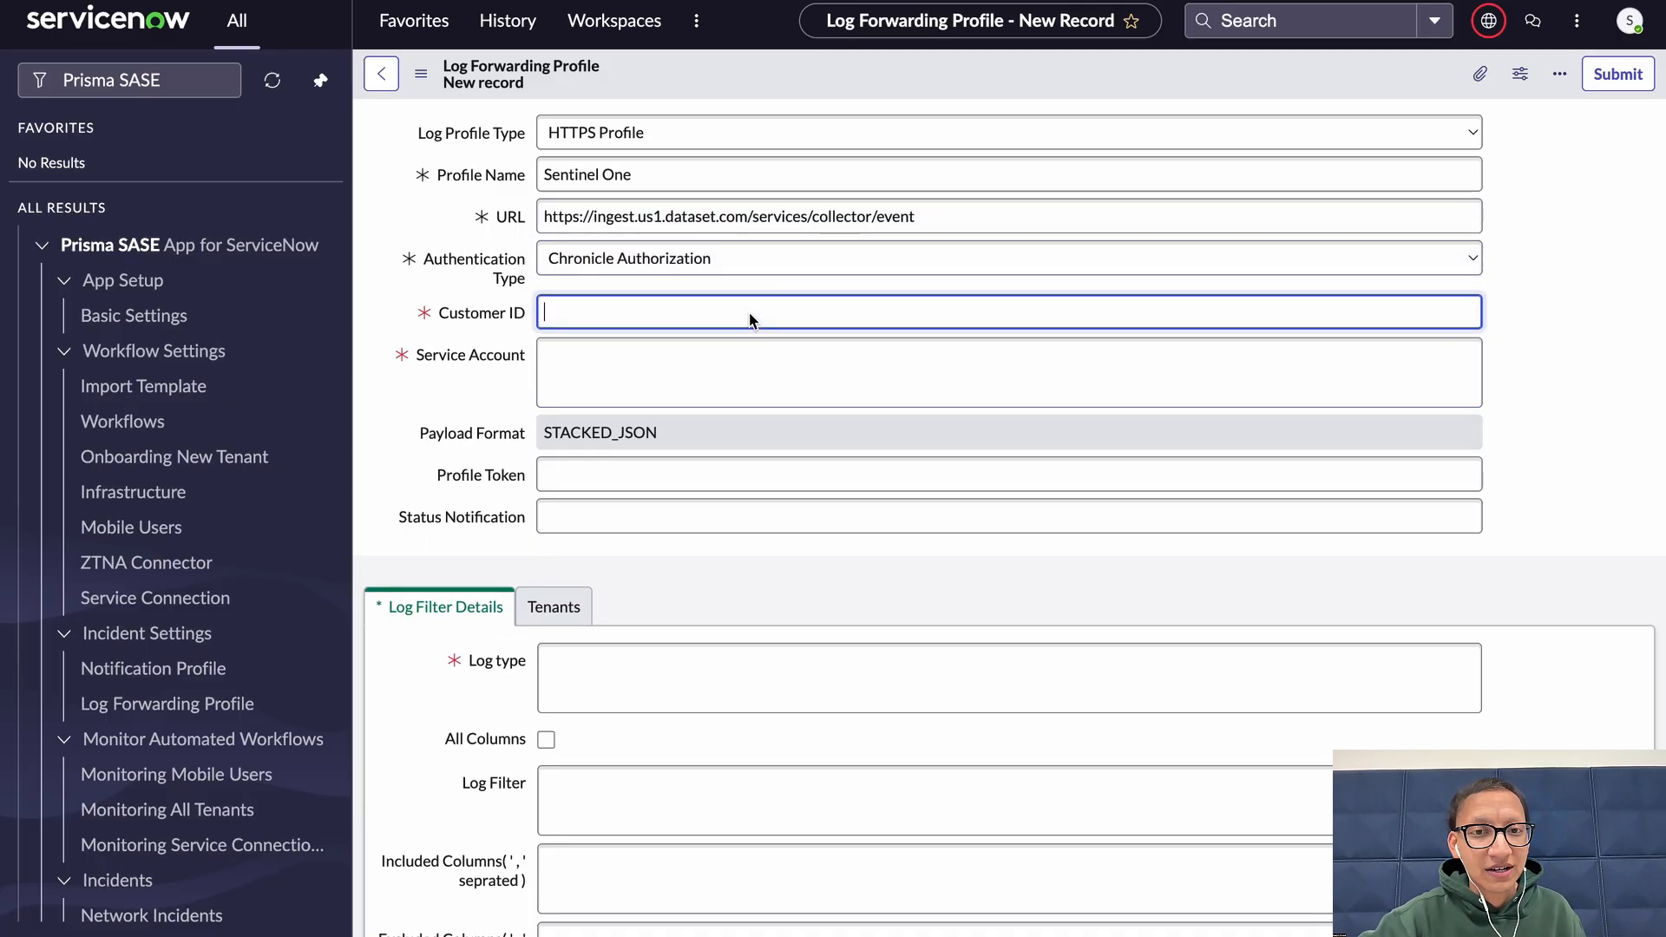
{"action": "left_click", "coordinate": [747, 372]}
{"action": "left_click", "coordinate": [757, 274]}
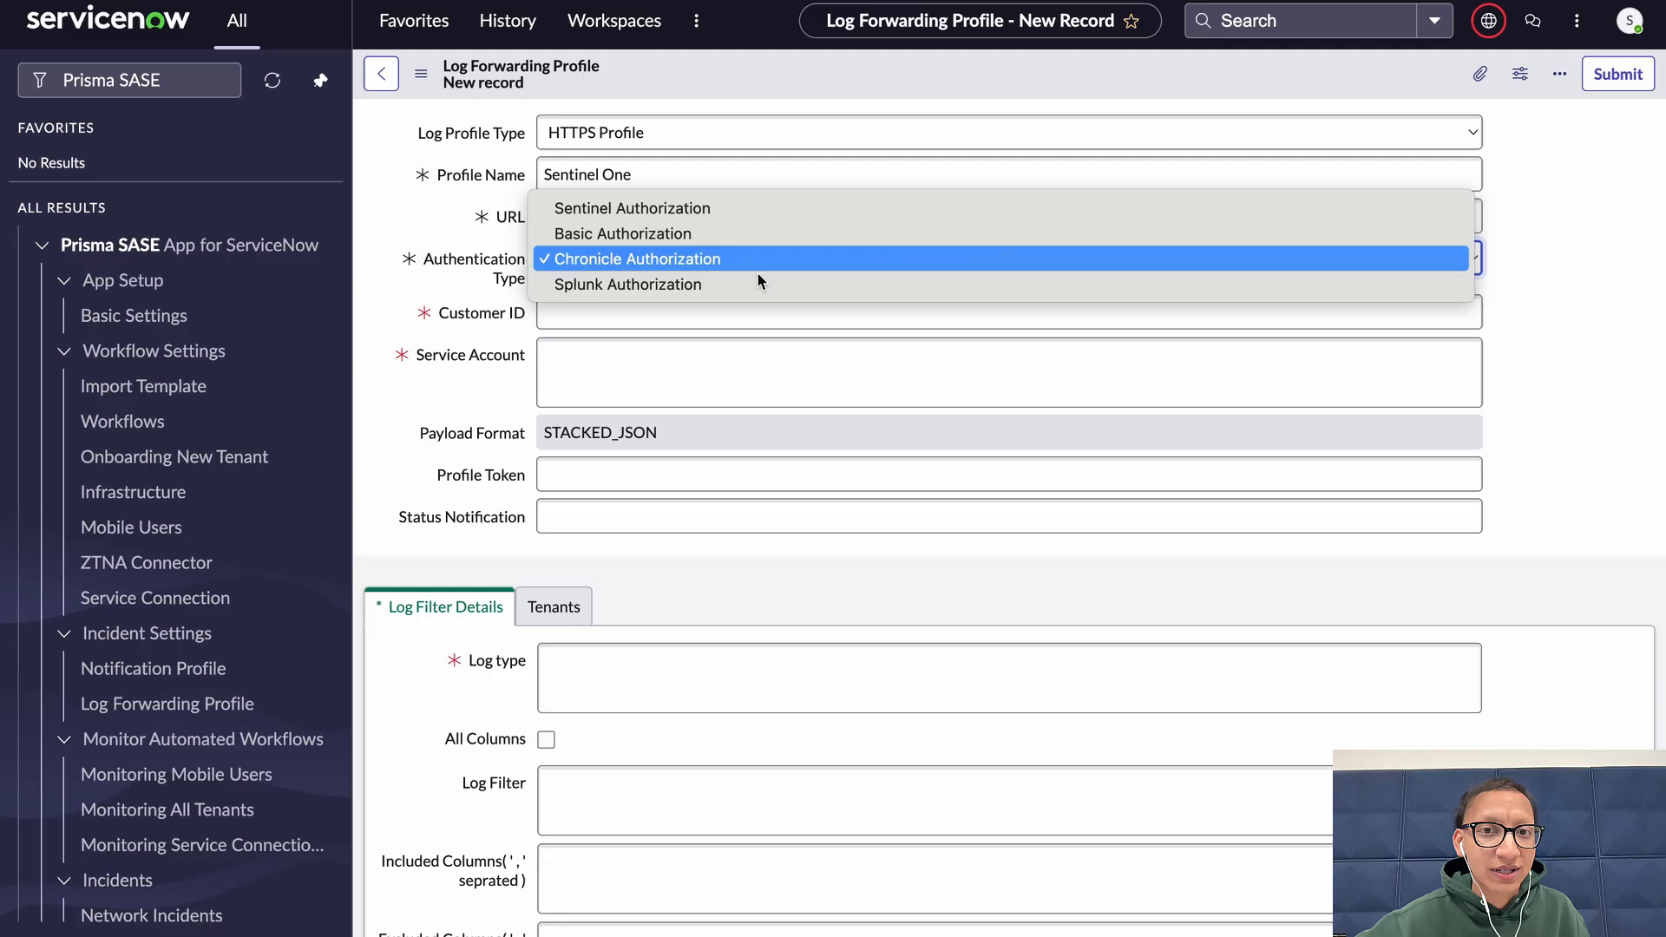
{"action": "left_click", "coordinate": [762, 288]}
{"action": "left_click", "coordinate": [762, 314]}
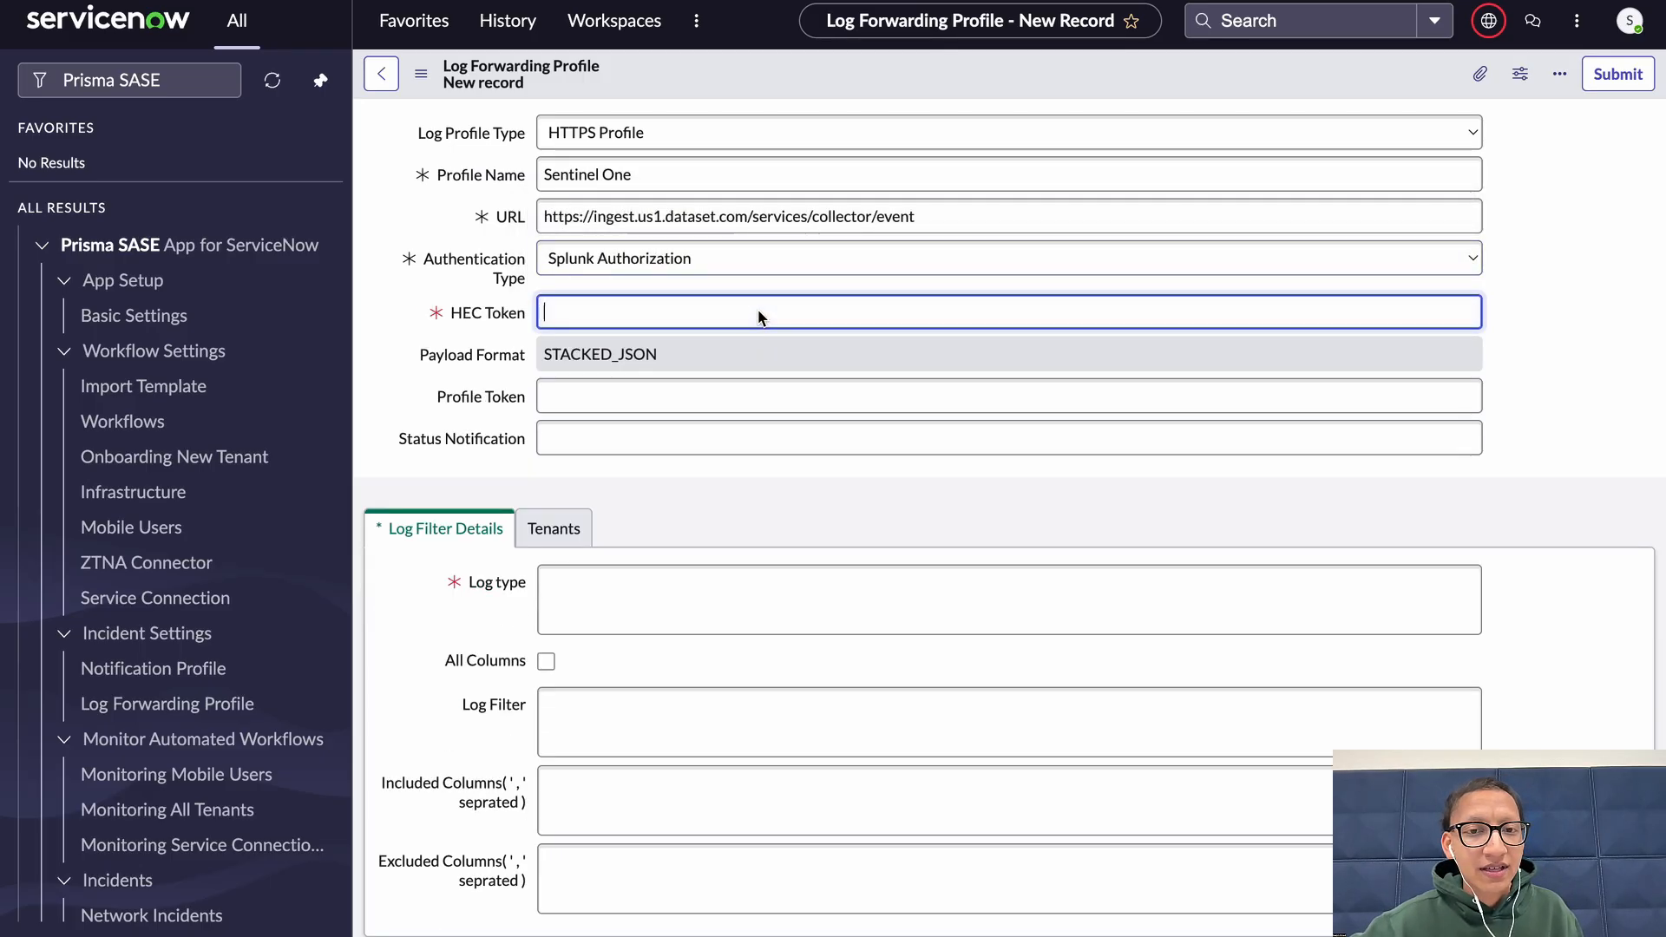
{"action": "left_click", "coordinate": [762, 262]}
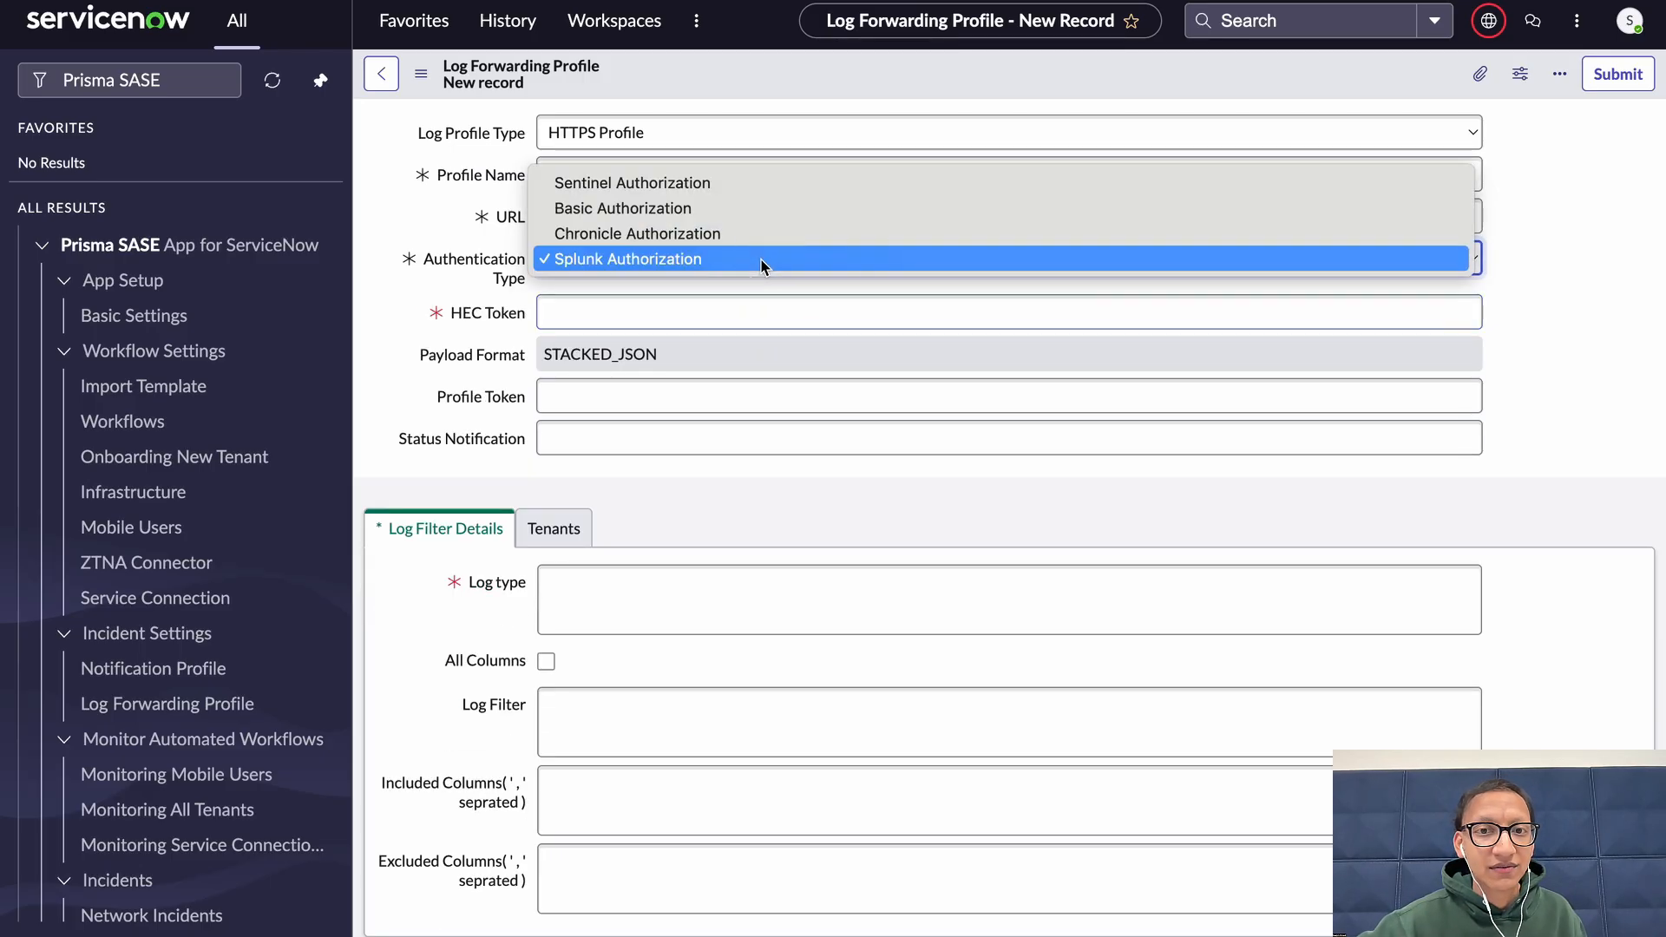
{"action": "left_click", "coordinate": [732, 208]}
Enter the username test and the account password for Basic Authorization
{"action": "left_click", "coordinate": [656, 318]}
{"action": "type", "text": "test"}
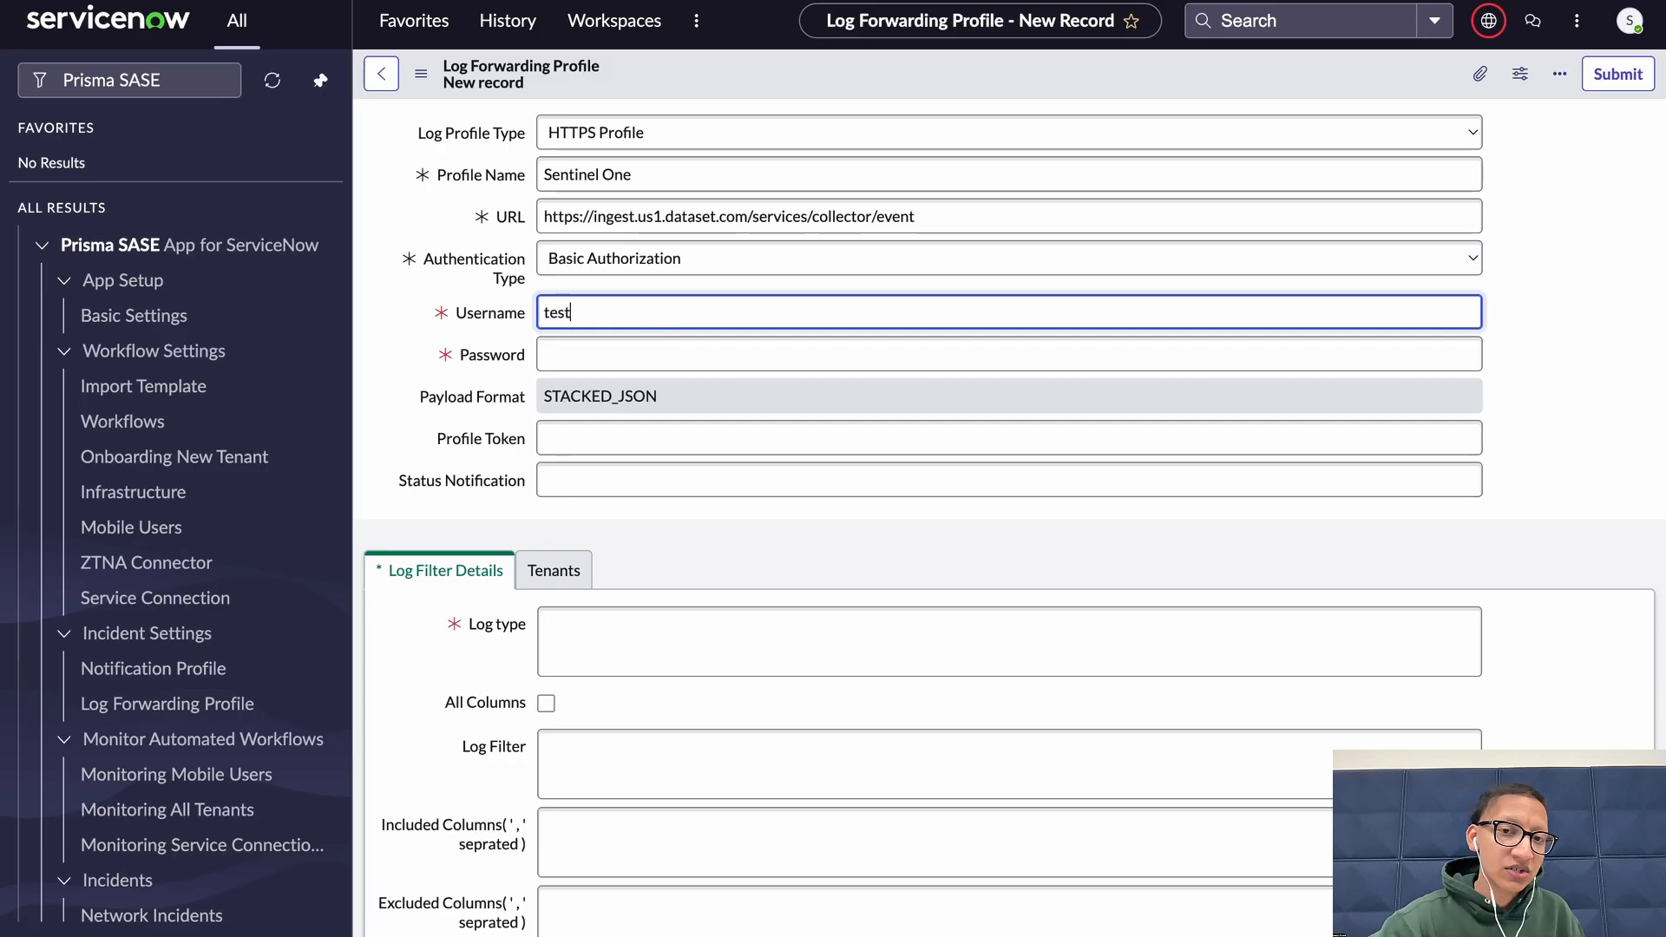
{"action": "key", "text": "Tab"}
{"action": "type", "text": "password"}
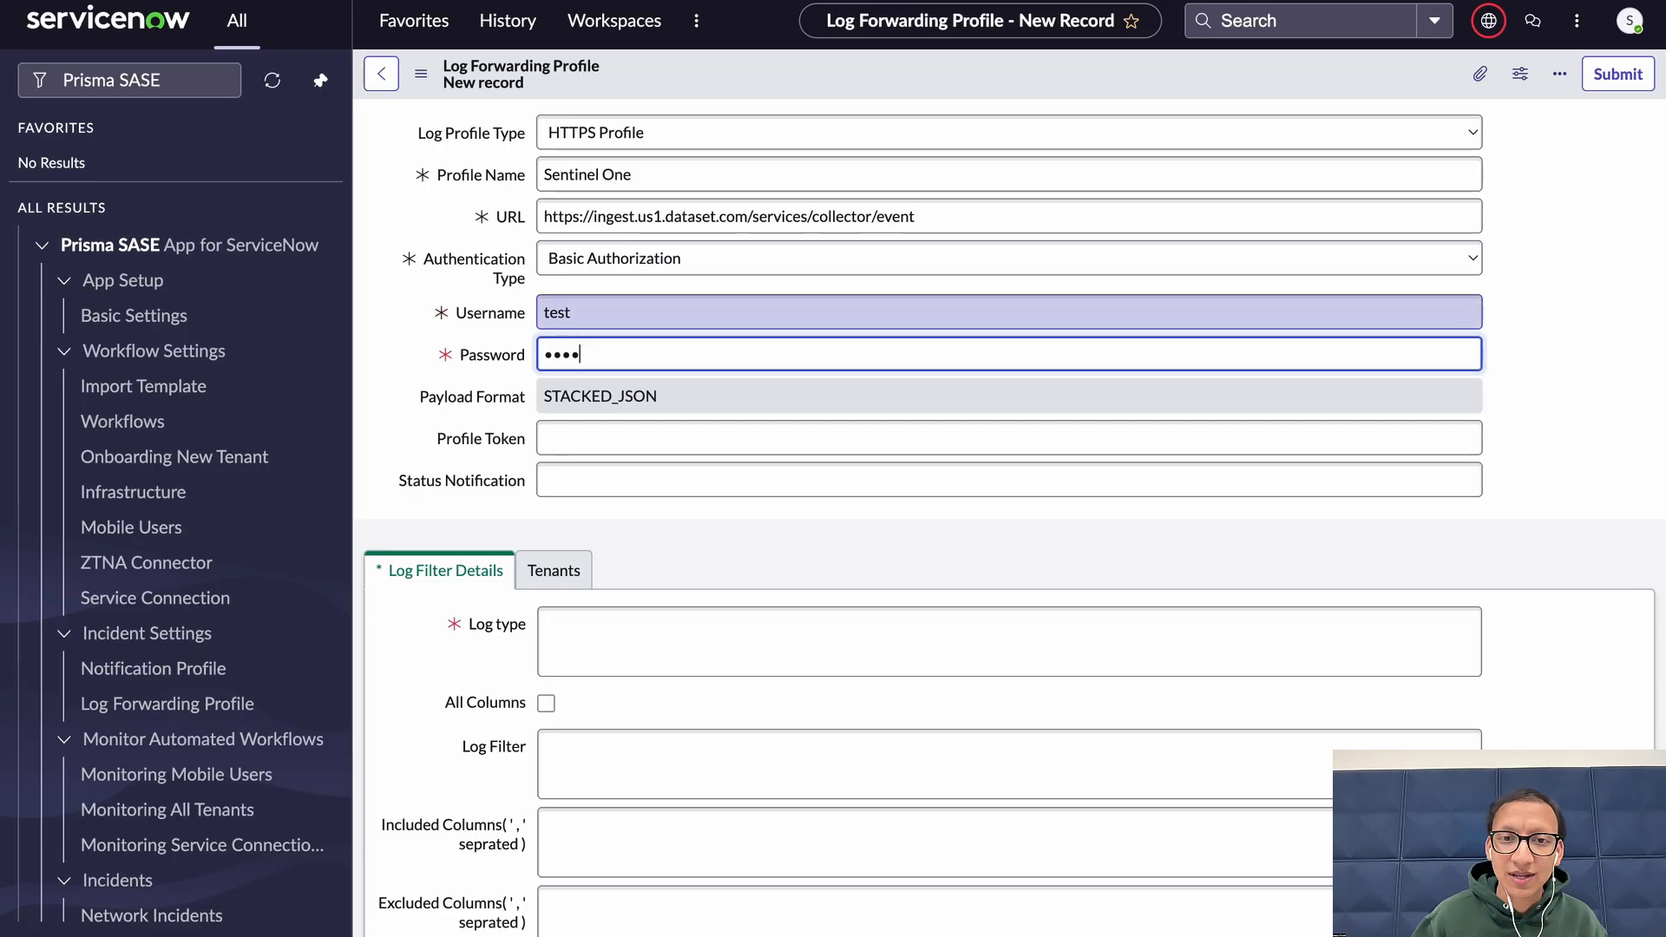
{"action": "key", "text": "Tab"}
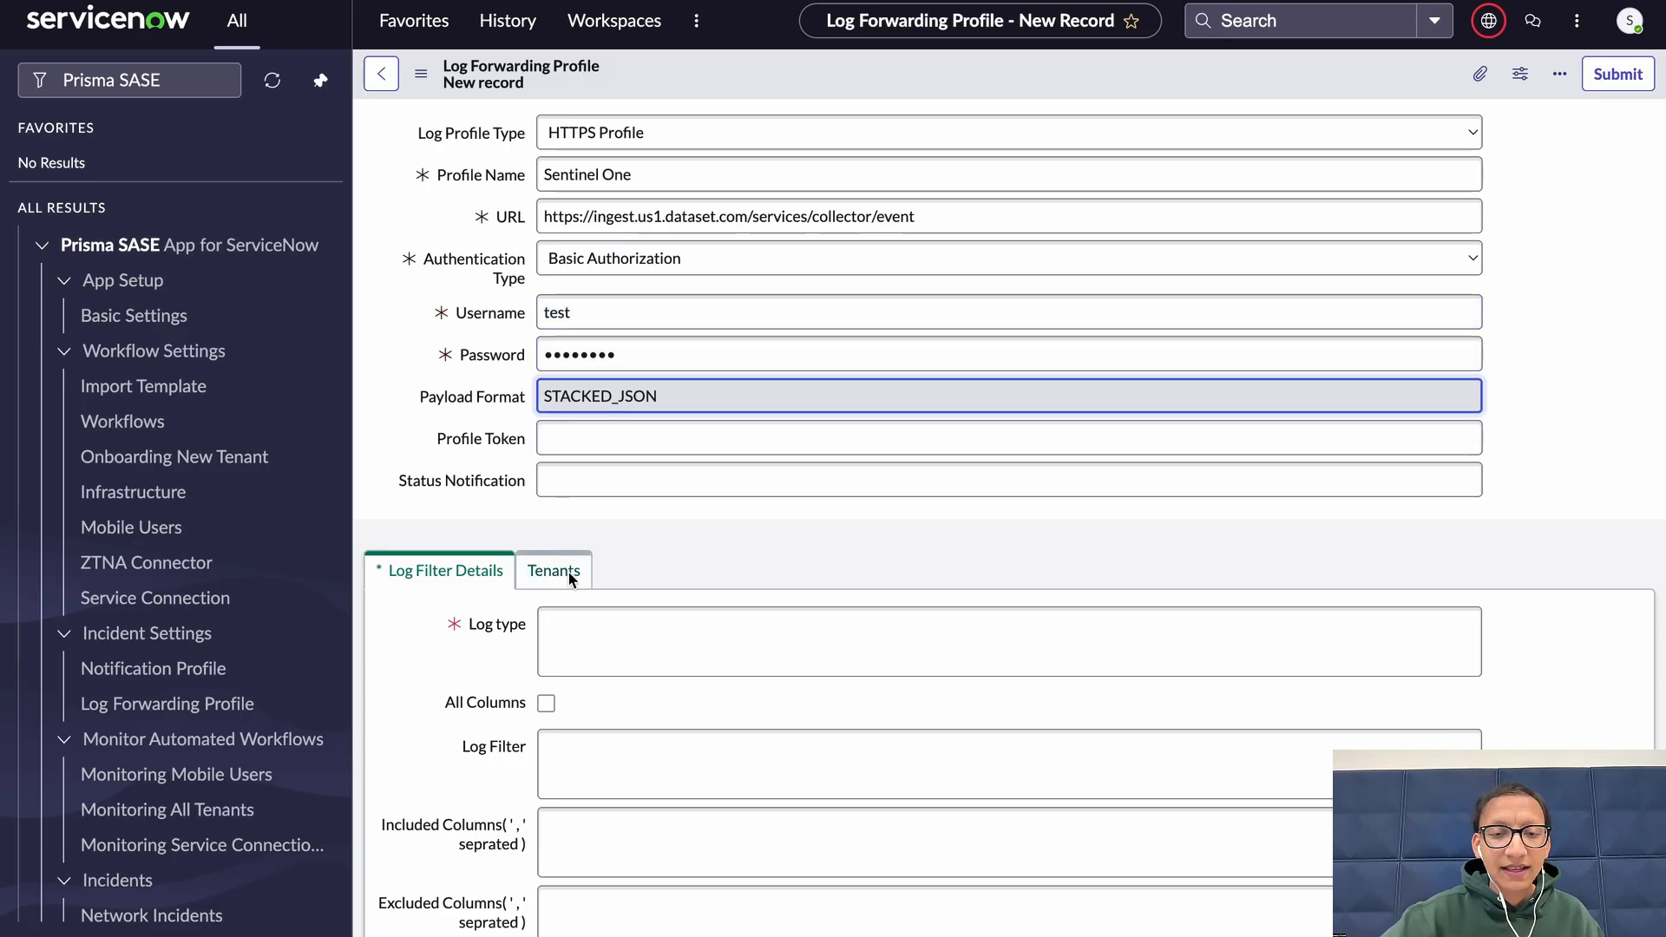
Fill in a no-reply company e-mail address as the Status Notification
{"action": "scroll", "coordinate": [680, 559], "scroll_direction": "down", "scroll_amount": 3}
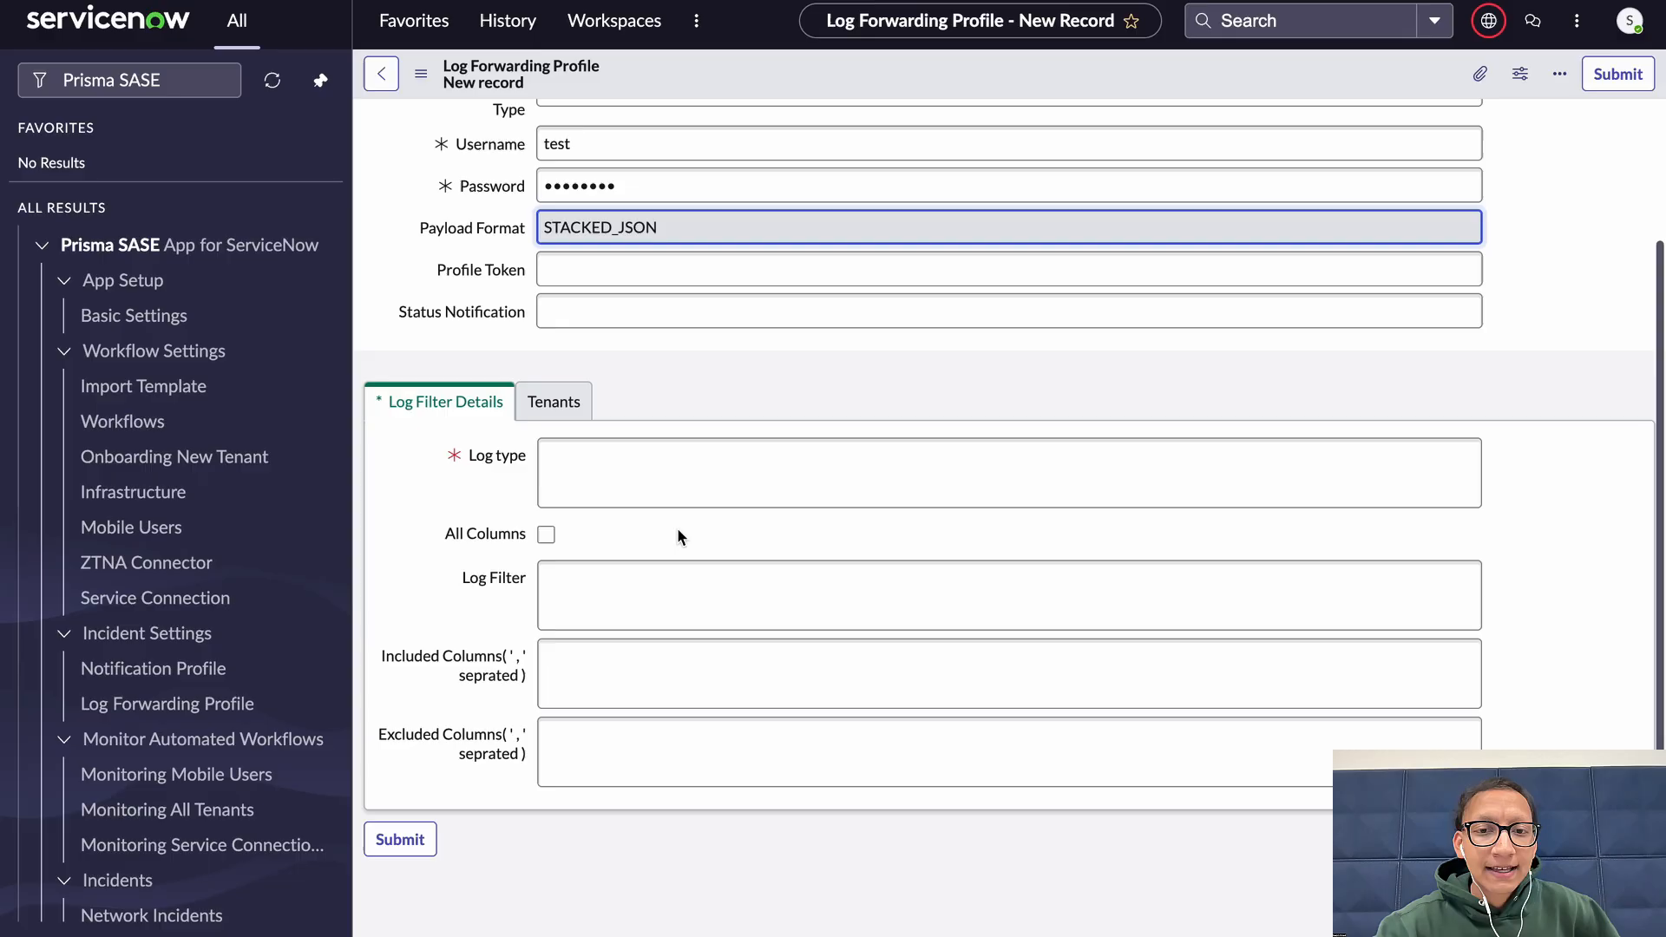
{"action": "left_click", "coordinate": [633, 317]}
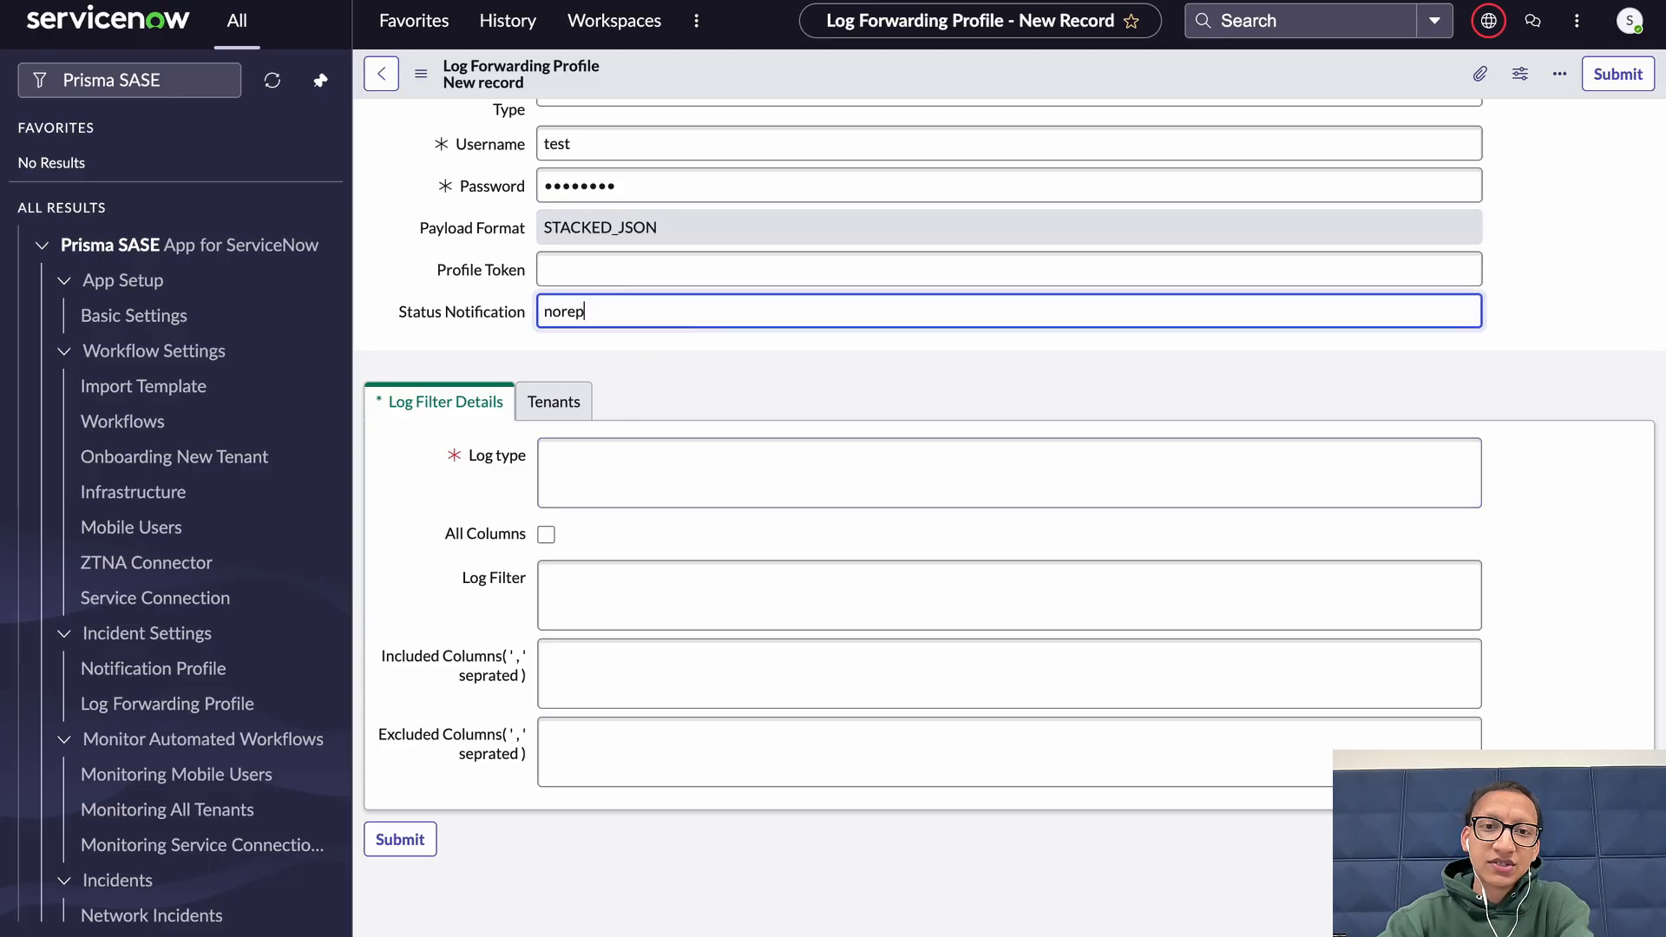
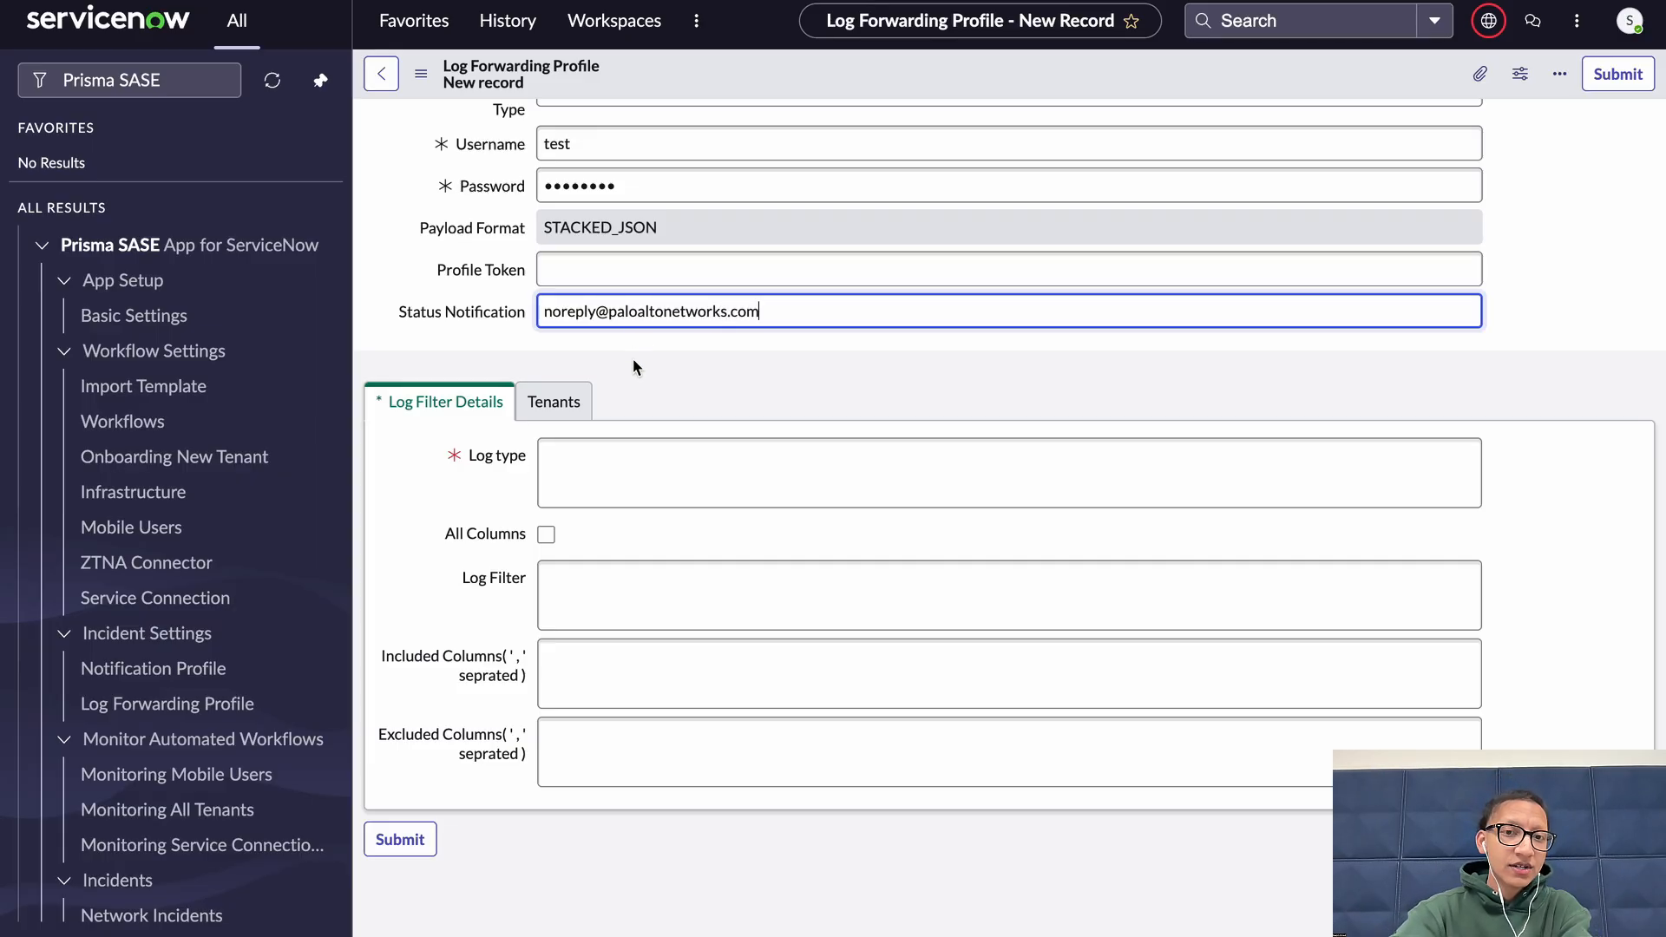
Set the log type to firewall.traffic
{"action": "left_click", "coordinate": [639, 459]}
{"action": "type", "text": "fire"}
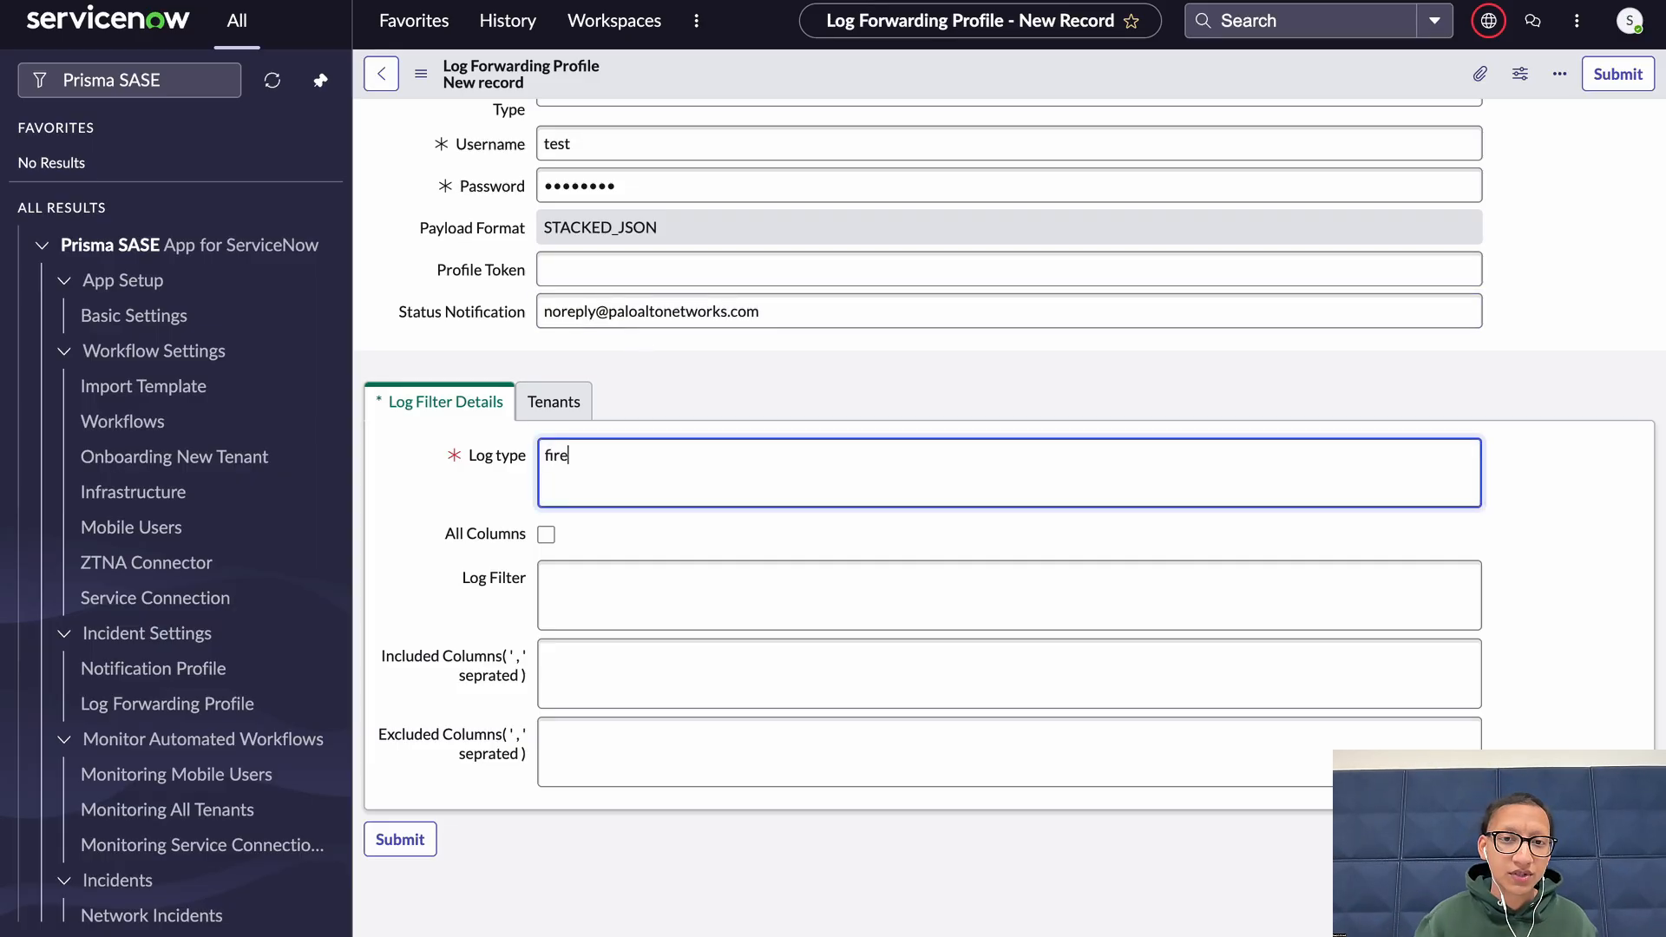
{"action": "type", "text": "wall.traffic"}
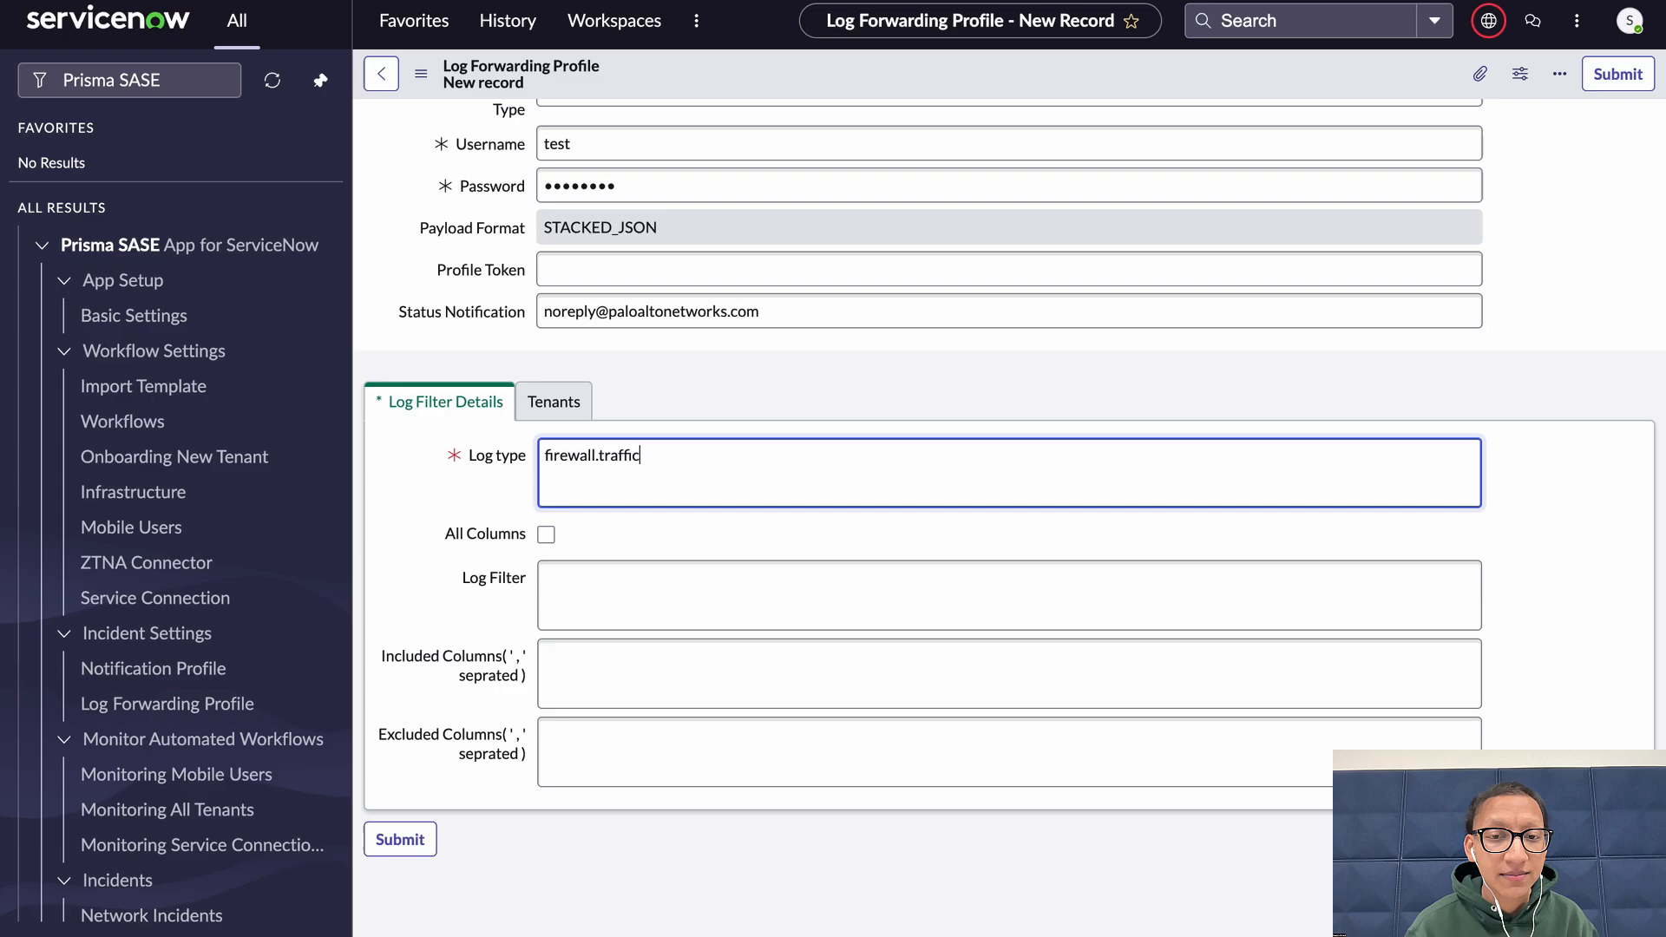
Set the included columns to log_time,vsys and the excluded columns to string
{"action": "left_click", "coordinate": [716, 682]}
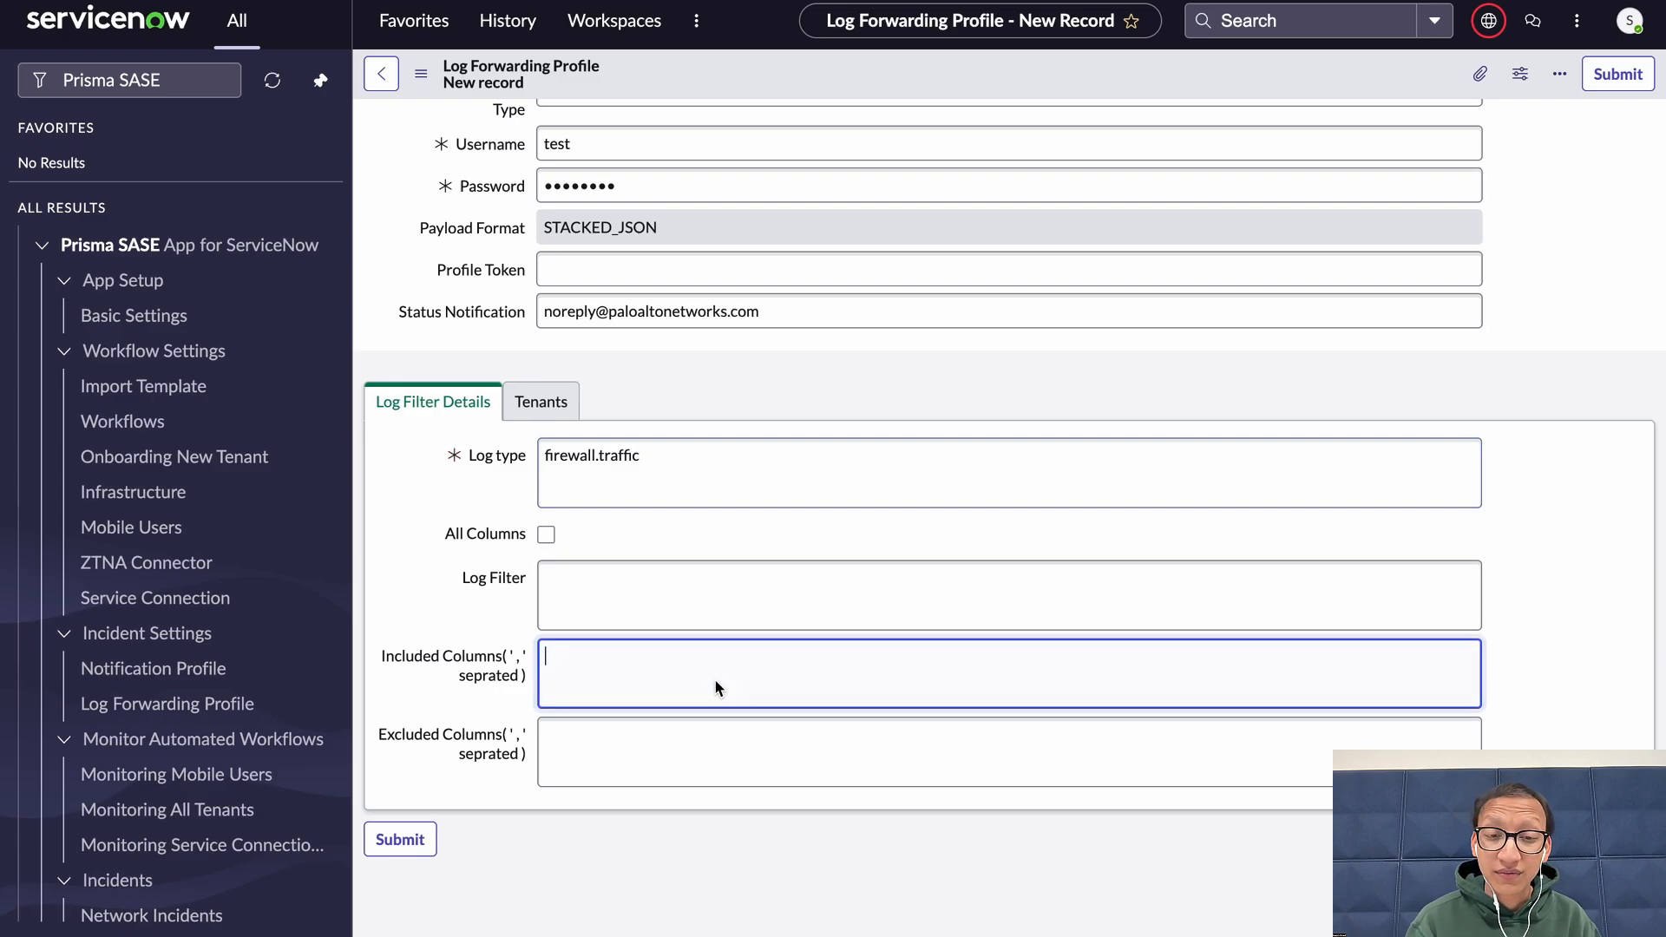
{"action": "type", "text": "log_time"}
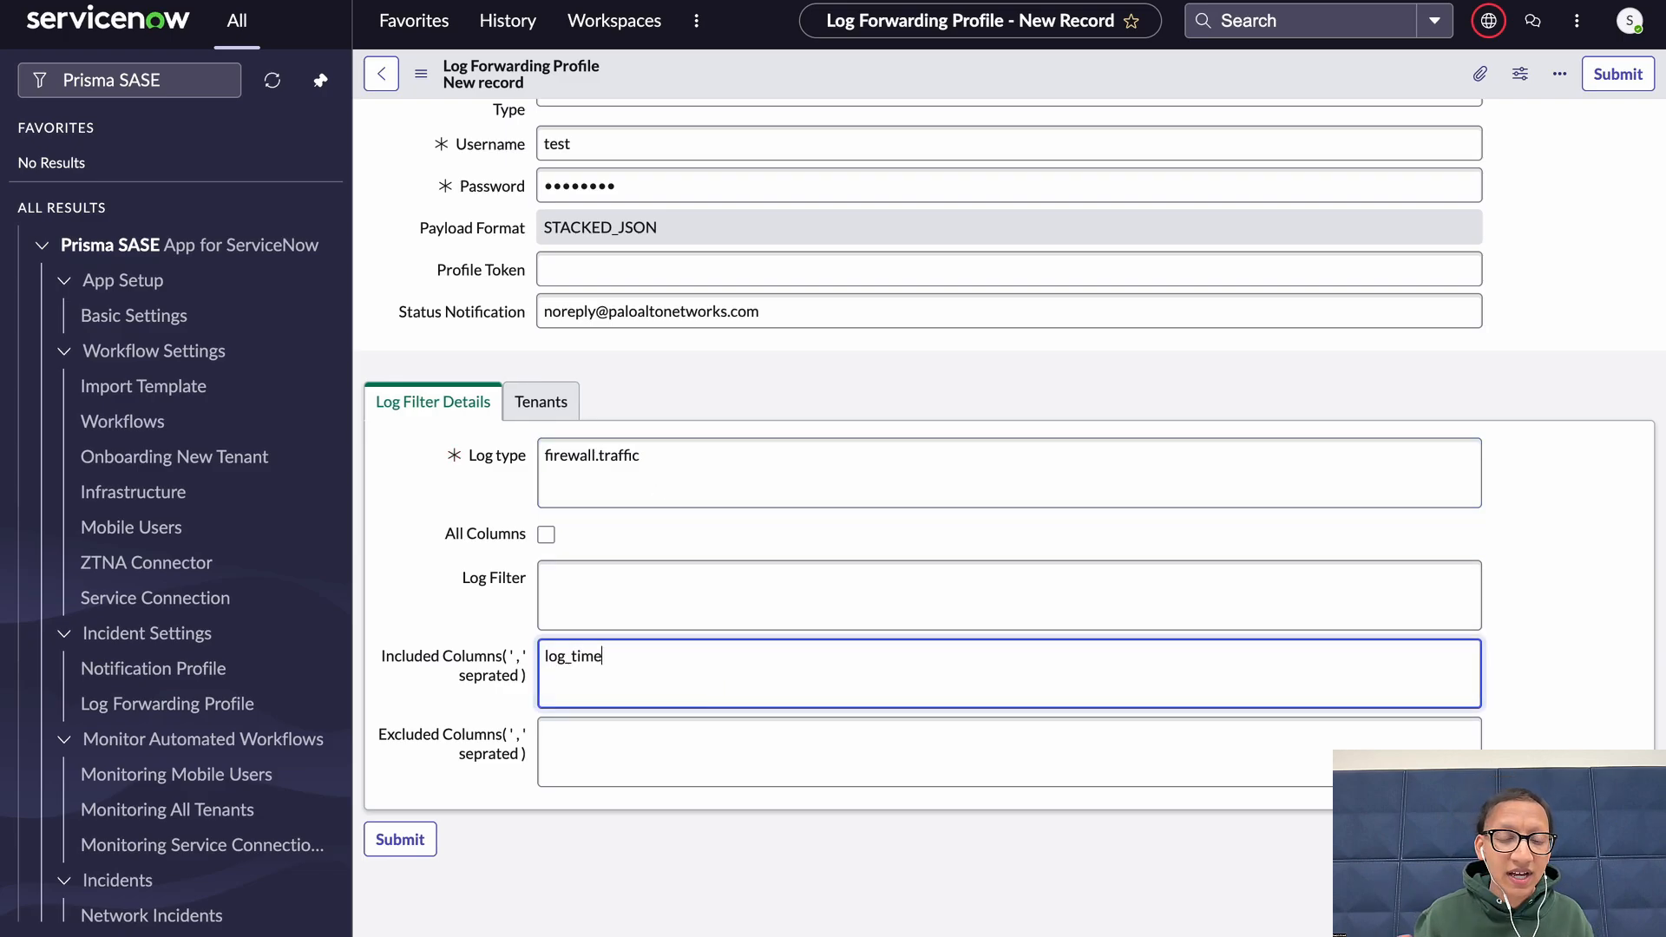
{"action": "type", "text": ",vsys"}
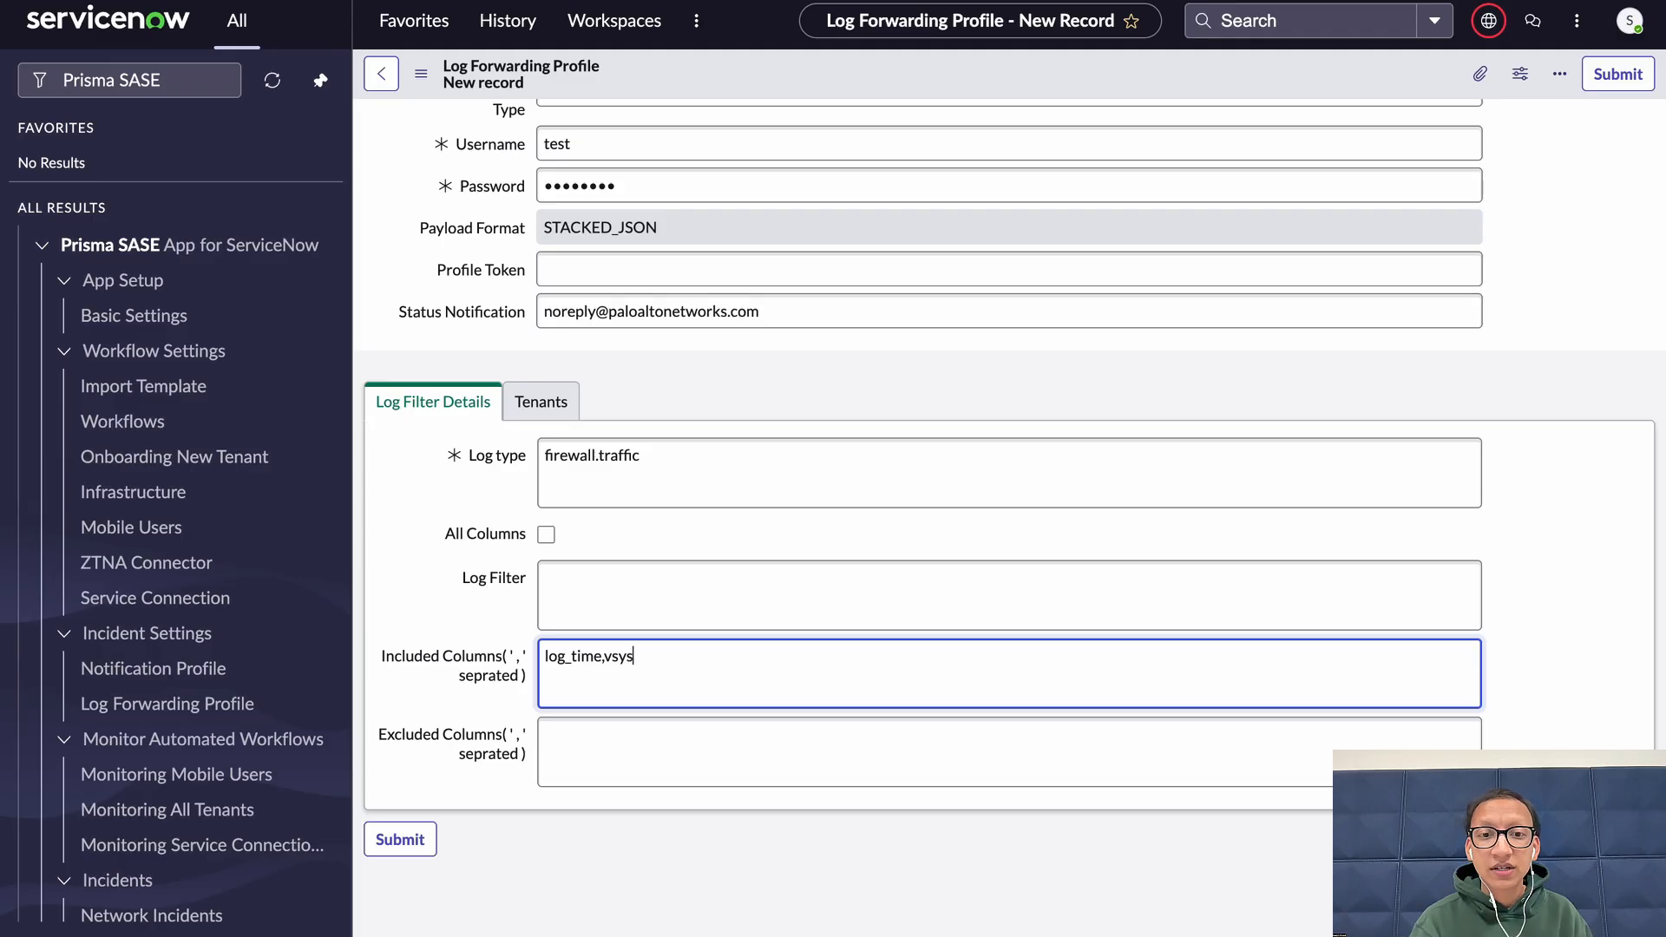
{"action": "left_click", "coordinate": [680, 773]}
{"action": "type", "text": "string"}
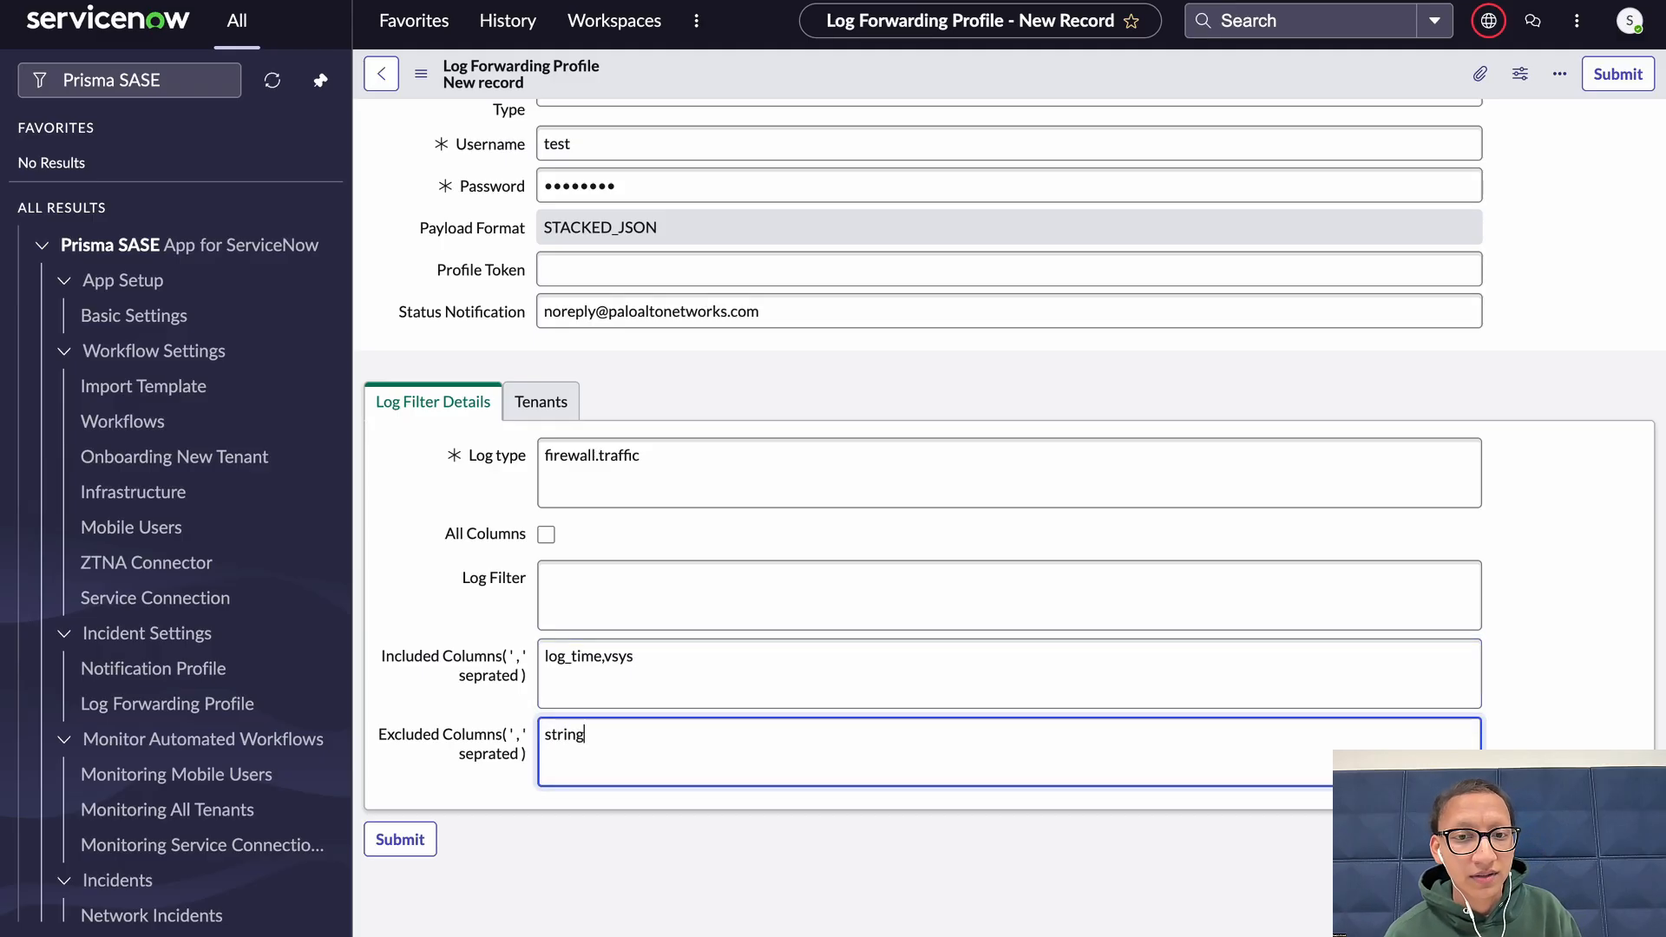
Assign the profile to the Metron Labs and Ent 1 tenants
{"action": "left_click", "coordinate": [575, 406]}
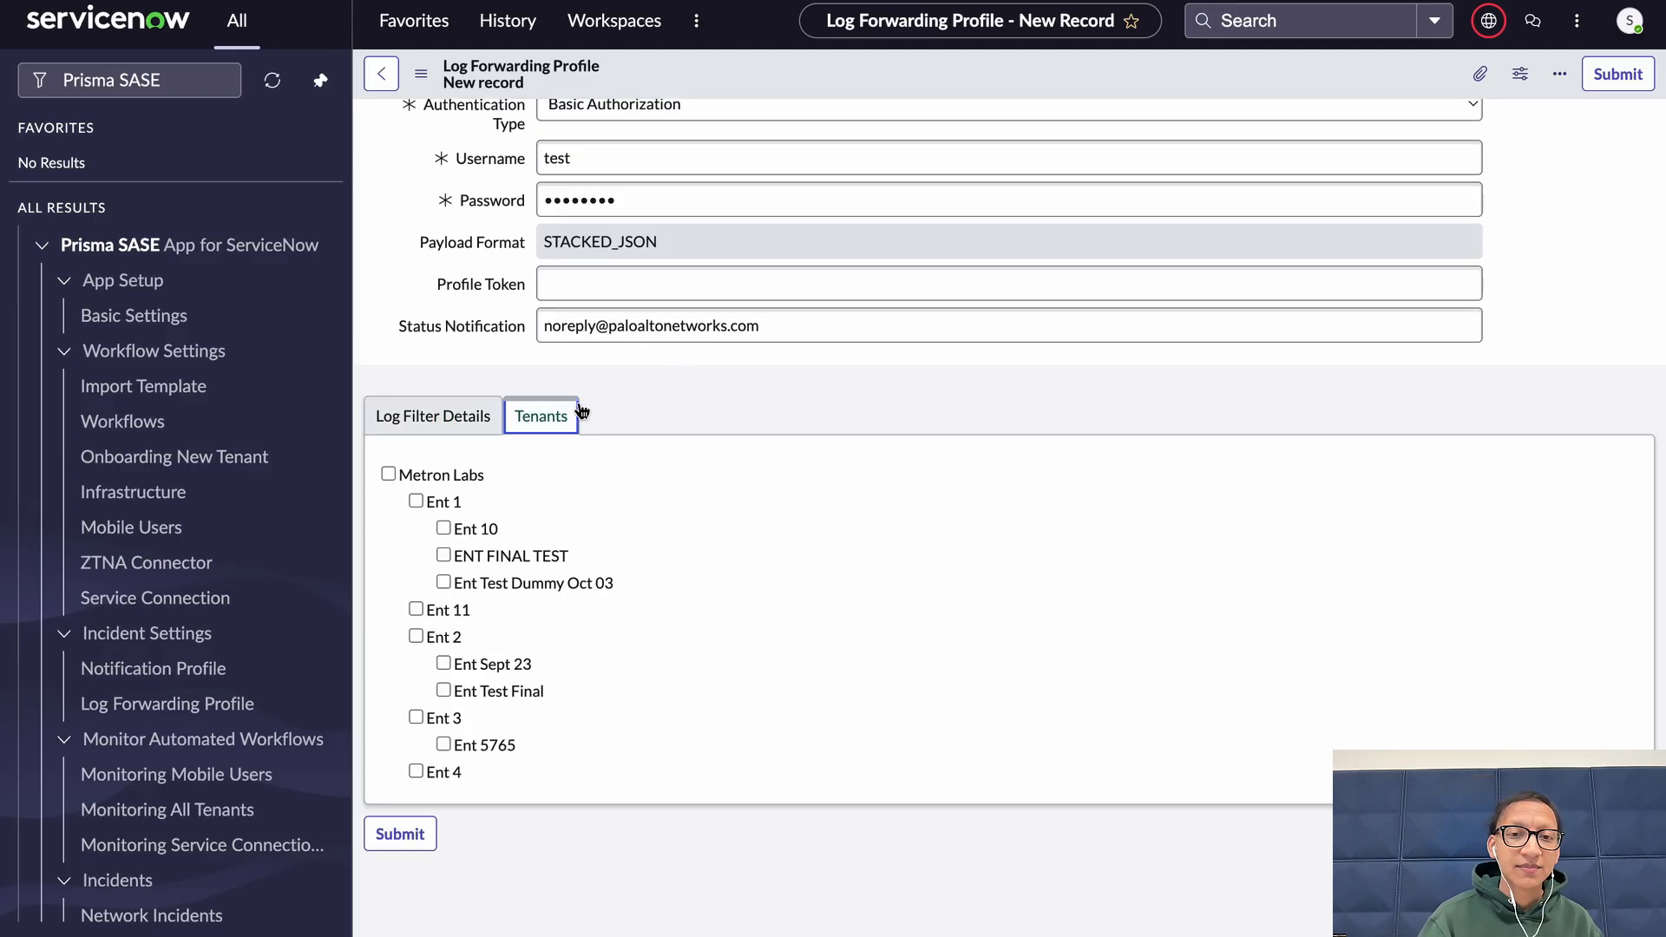
{"action": "left_click", "coordinate": [388, 473]}
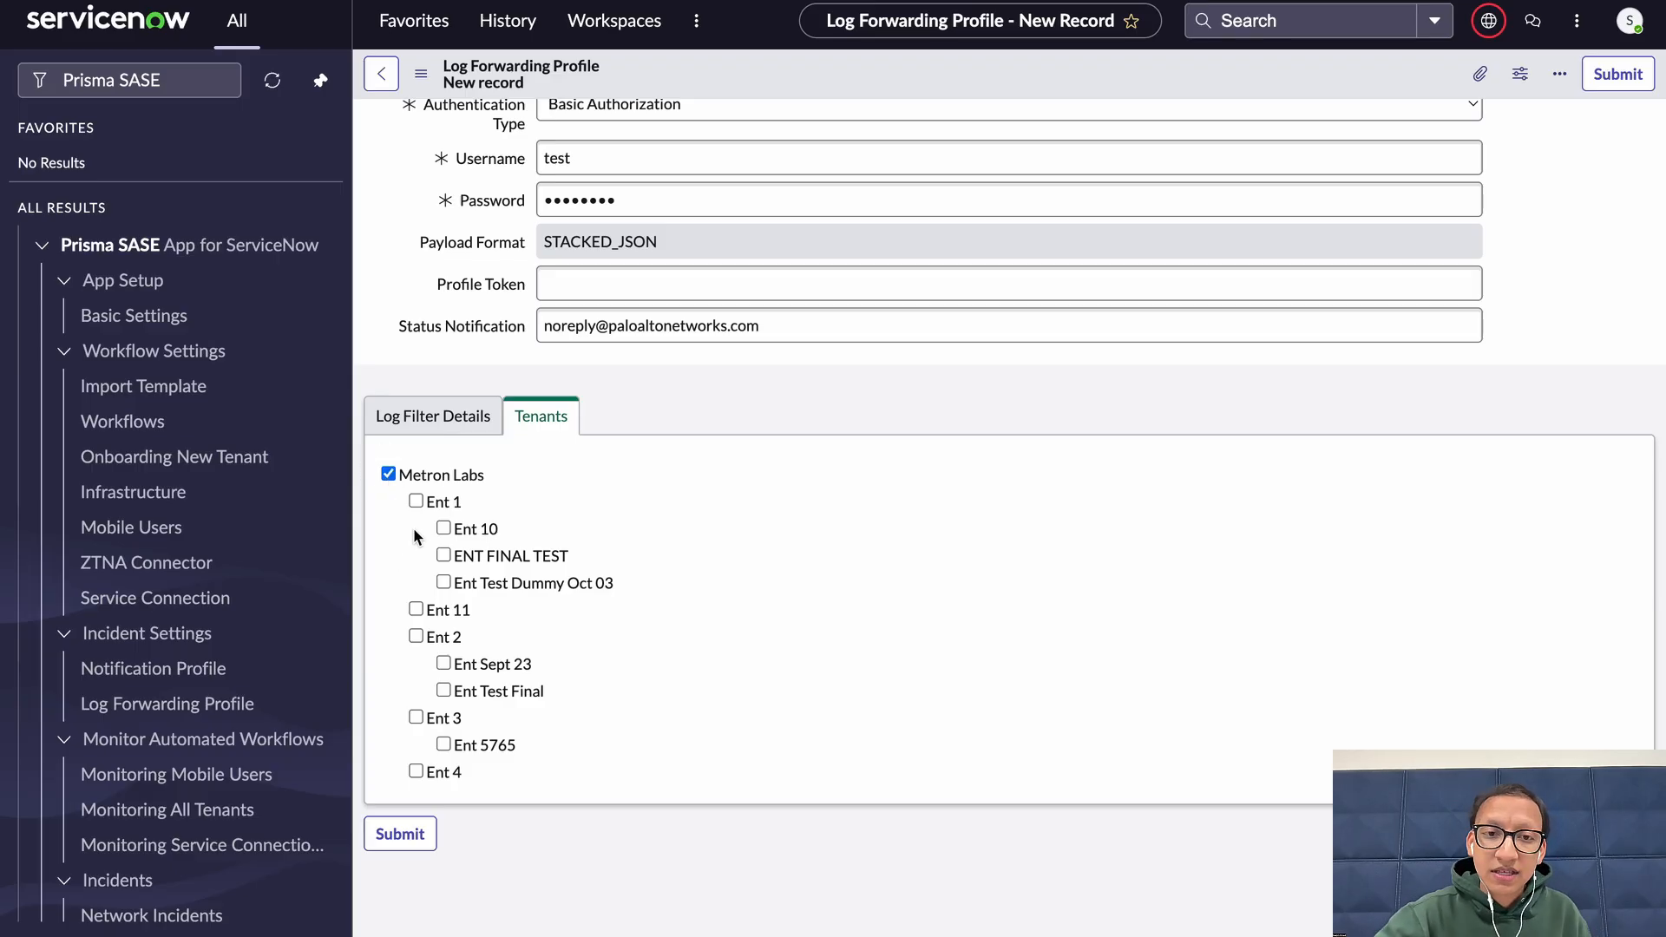
{"action": "left_click", "coordinate": [415, 502]}
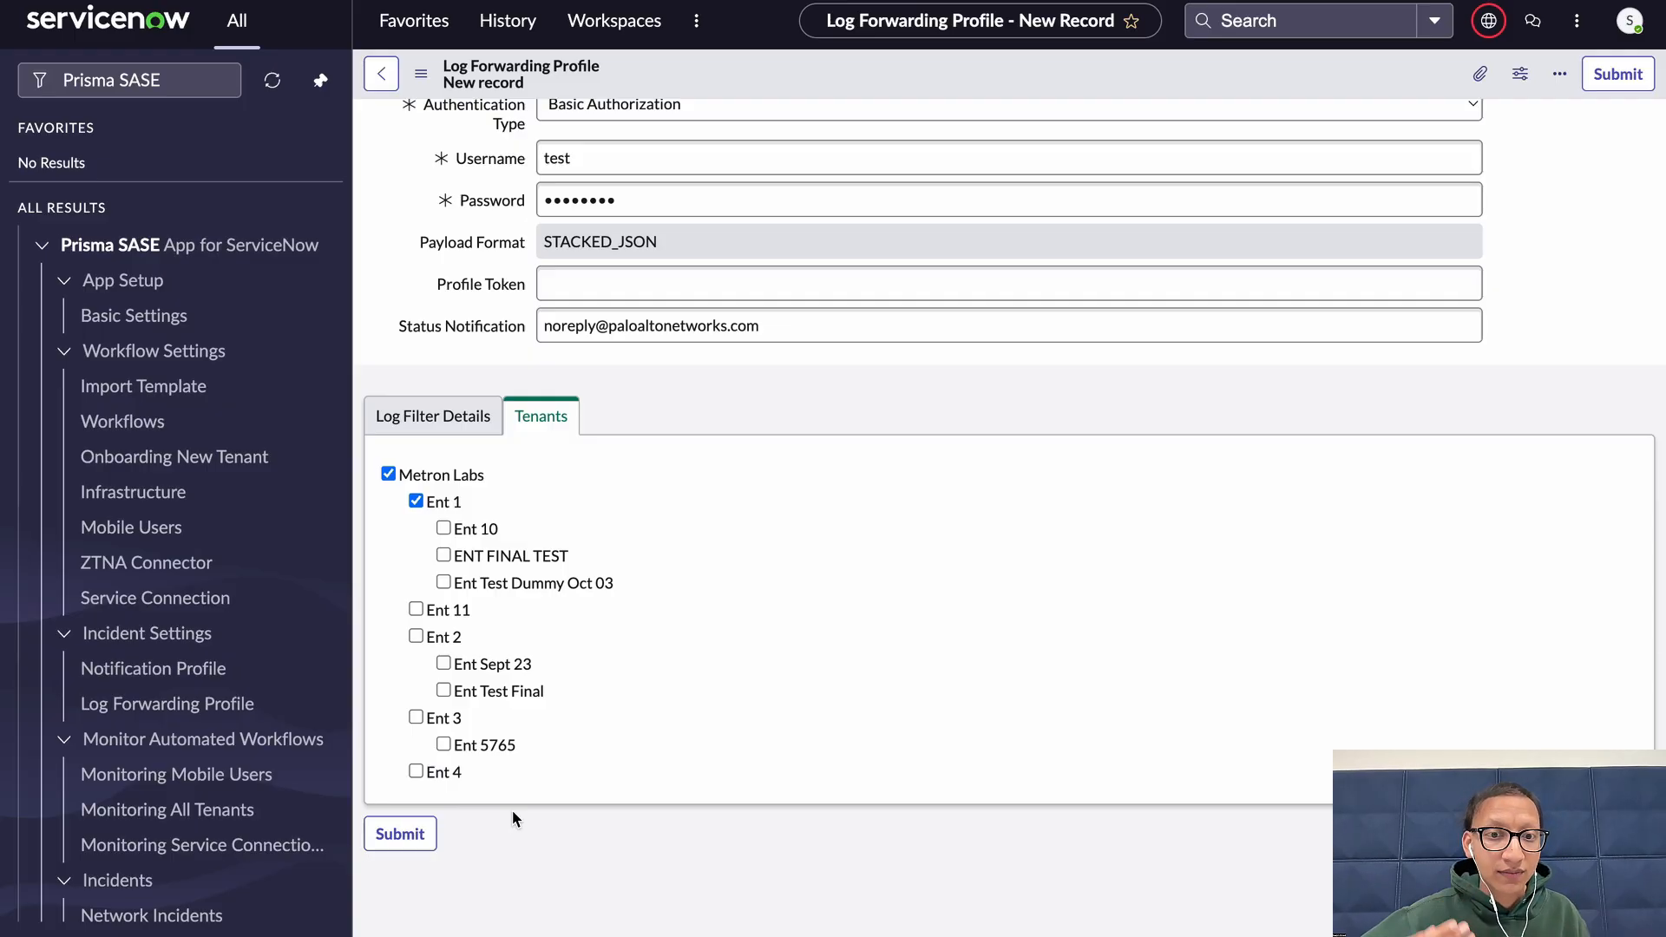
Submit the new profile and reload the log forwarding profile list
{"action": "left_click", "coordinate": [417, 834]}
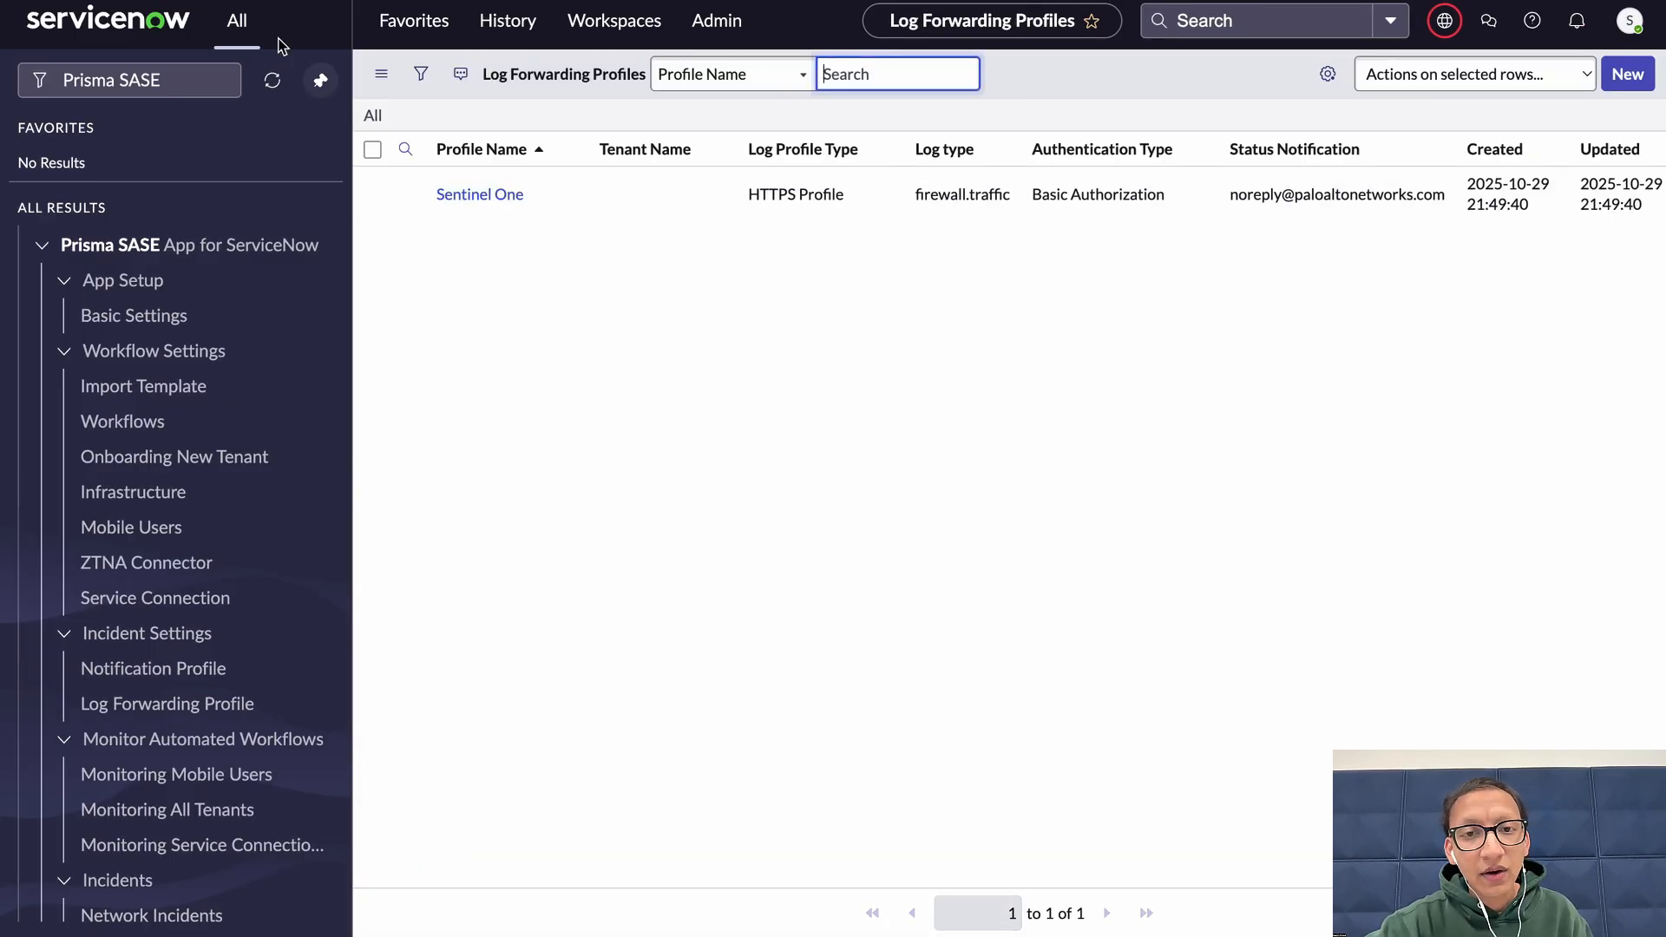
{"action": "key", "text": "super+r"}
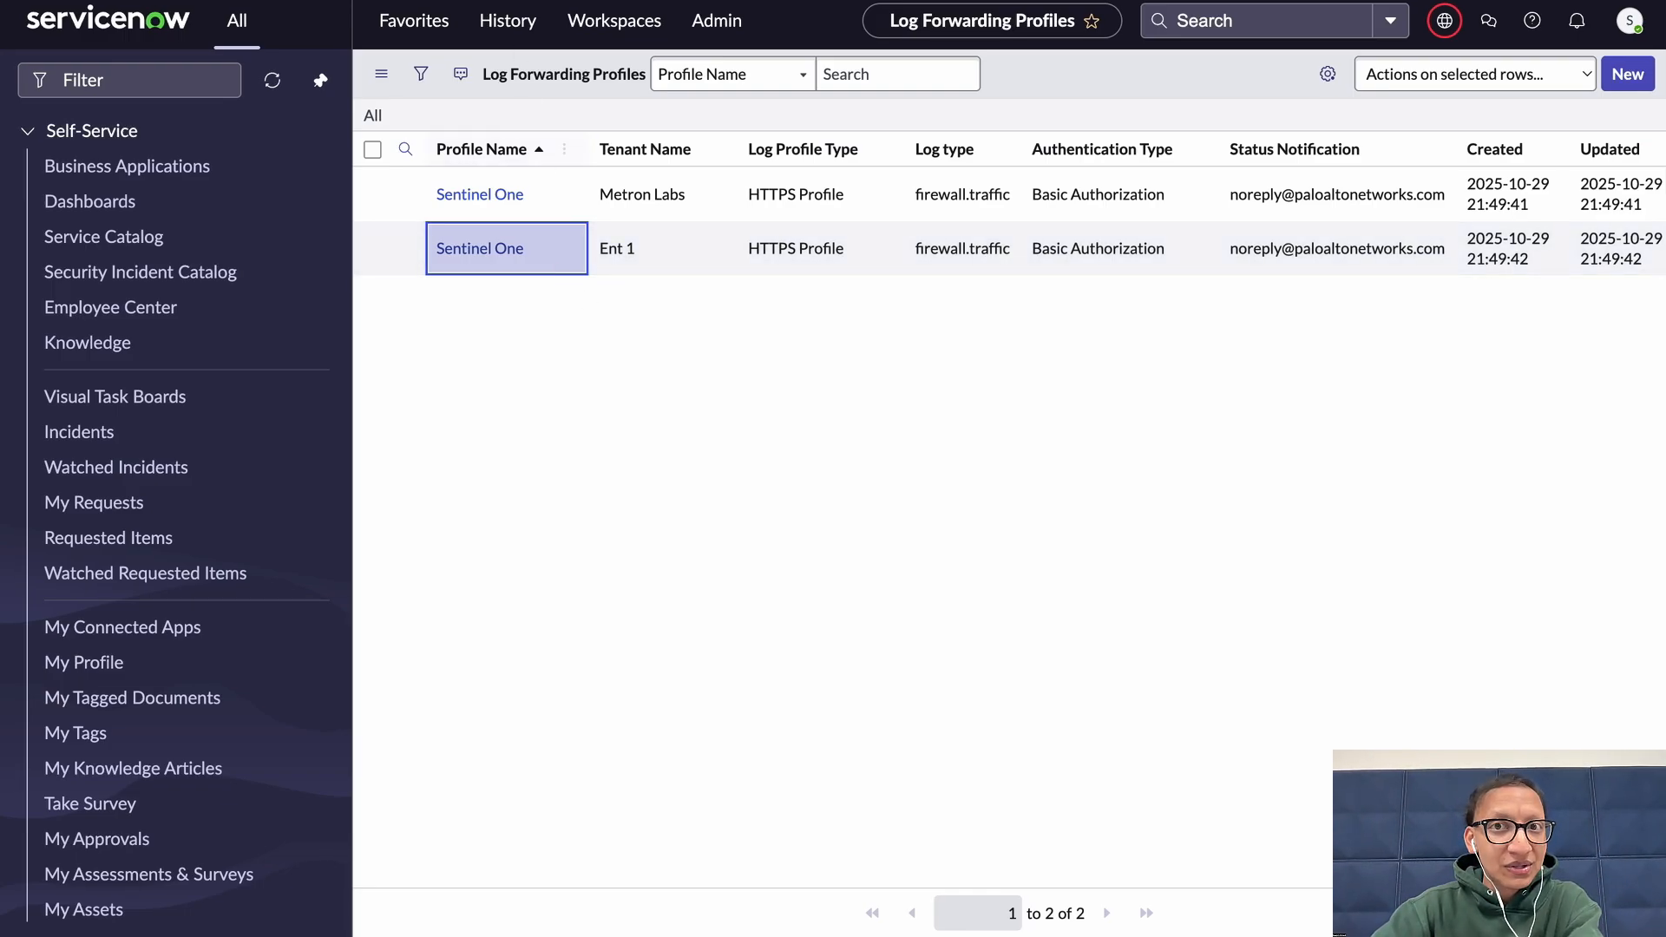
Switch to Strata Cloud Manager and inspect the Sentinel One entry among the HTTPS log forwarding profiles
{"action": "left_click", "coordinate": [178, 0]}
{"action": "left_click", "coordinate": [177, 0]}
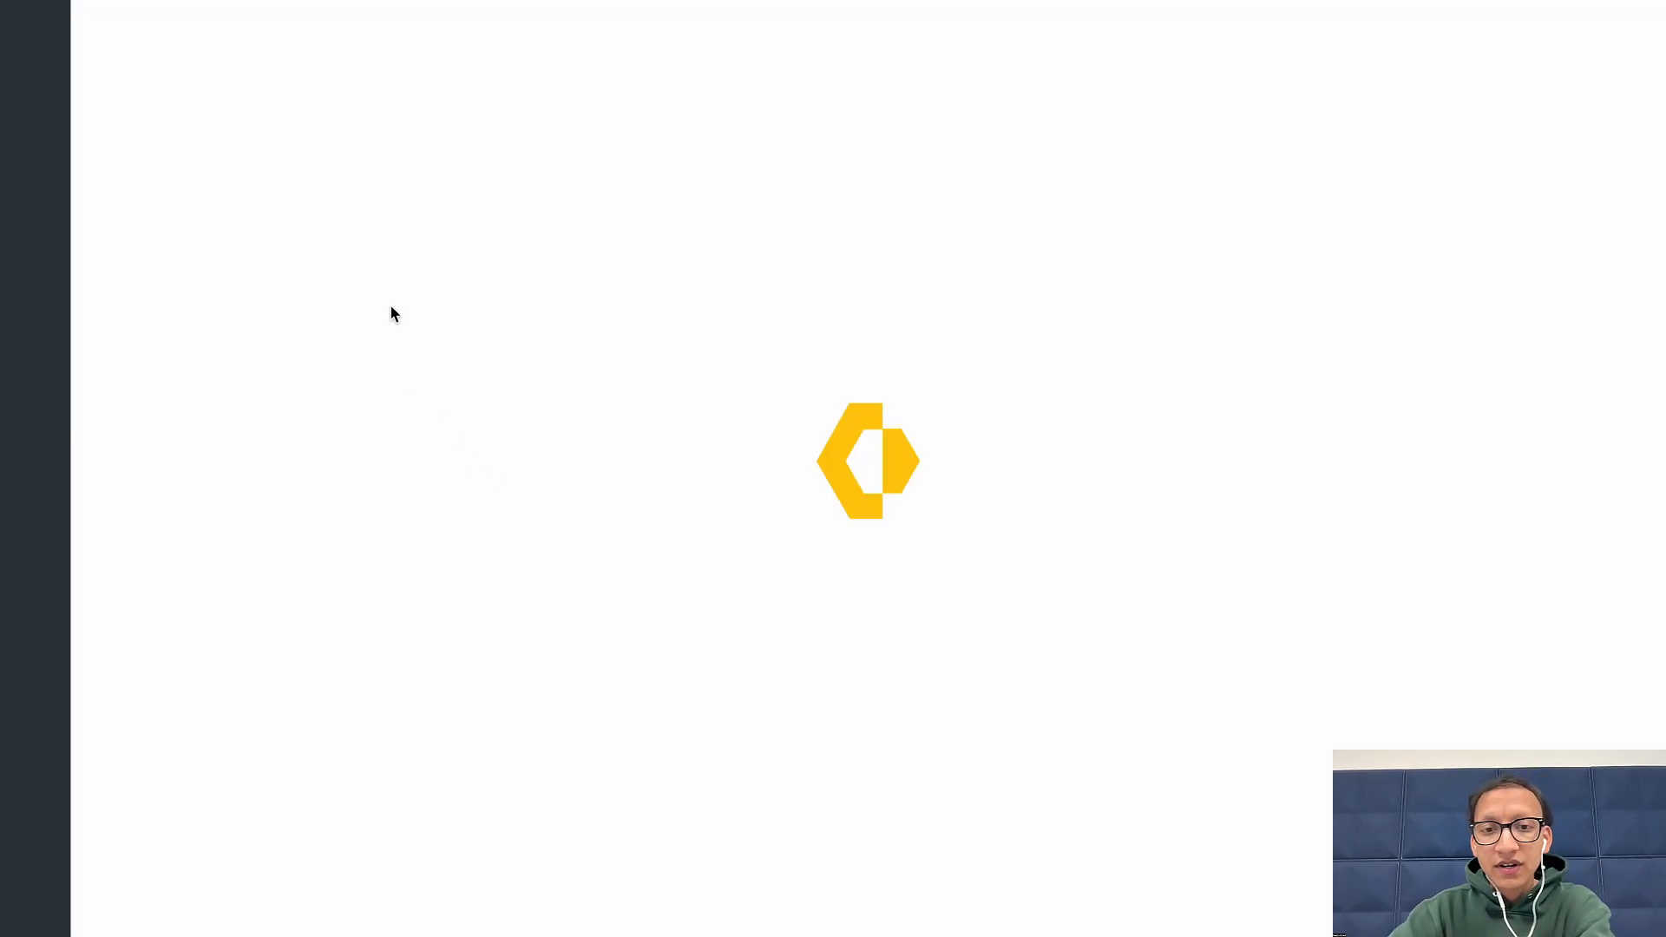
{"action": "left_click", "coordinate": [244, 129]}
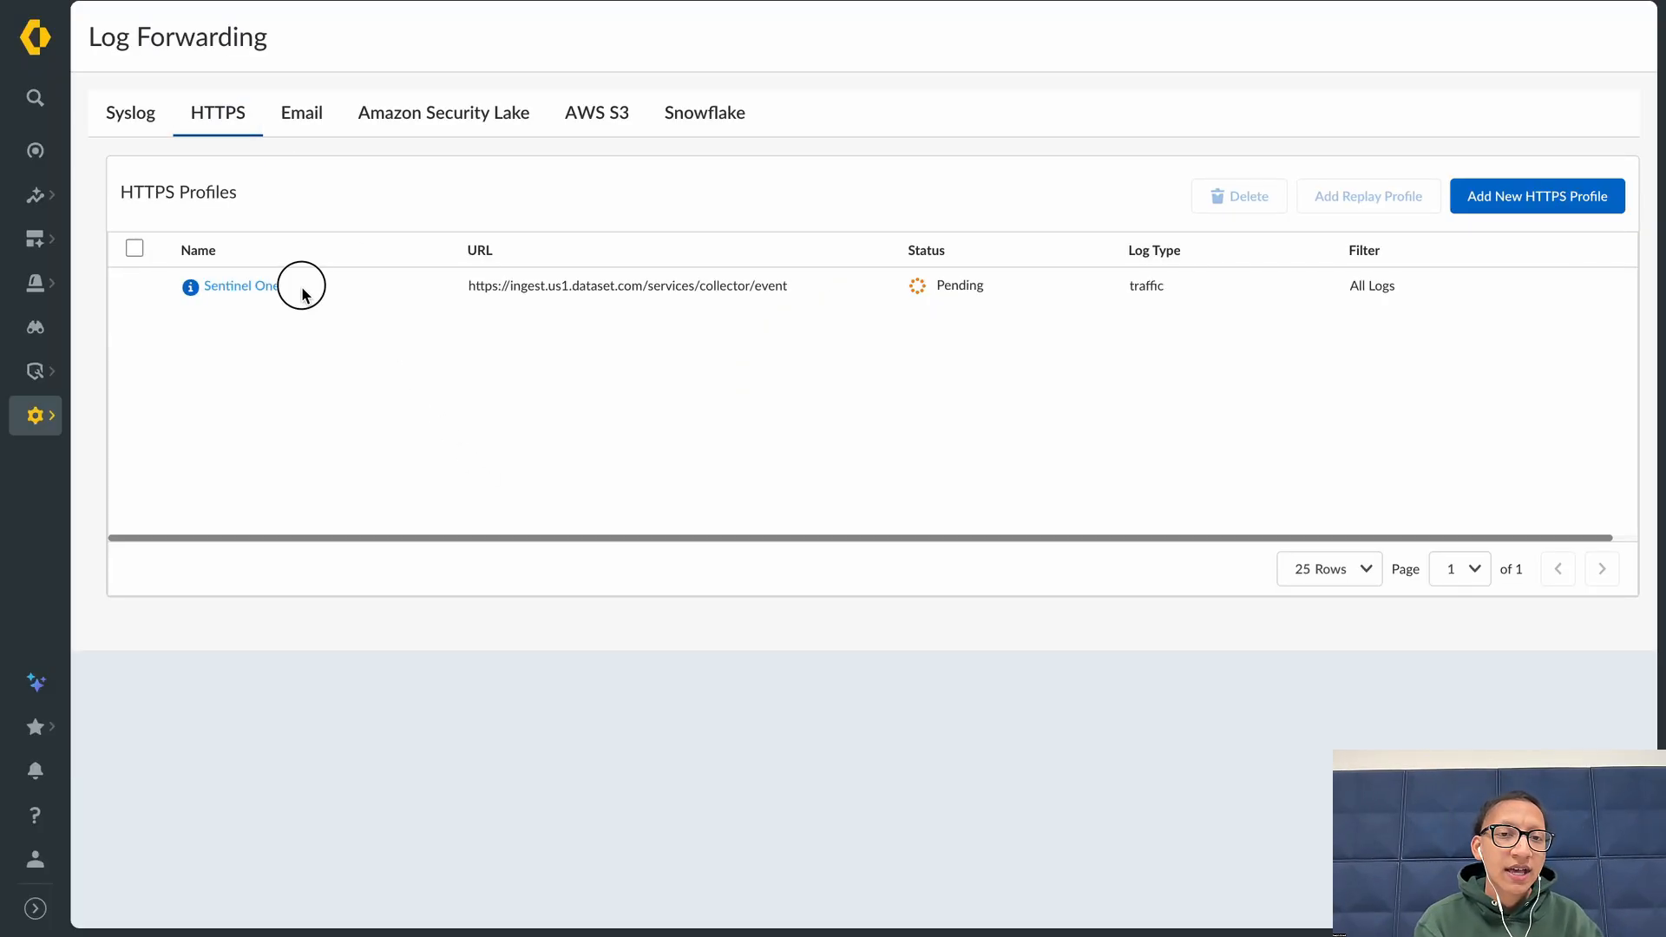
{"action": "left_click_drag", "start_coordinate": [298, 287], "coordinate": [160, 294]}
{"action": "left_click", "coordinate": [374, 337]}
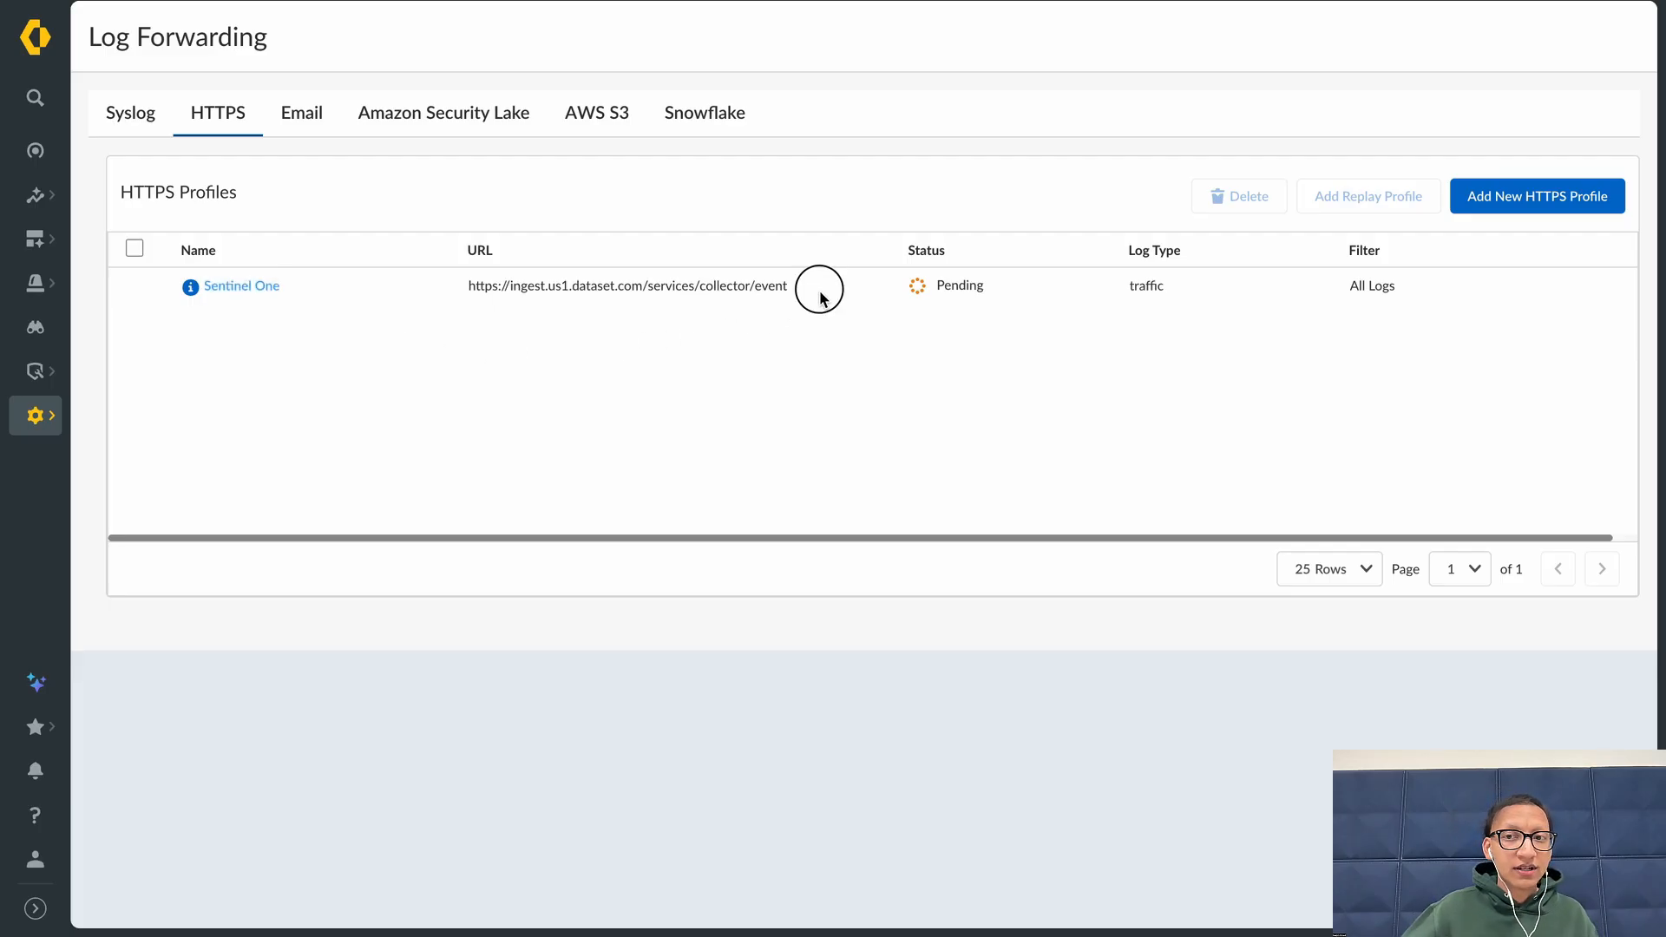
{"action": "left_click_drag", "start_coordinate": [819, 298], "coordinate": [486, 291]}
{"action": "left_click", "coordinate": [899, 283]}
{"action": "left_click_drag", "start_coordinate": [1017, 281], "coordinate": [848, 278]}
{"action": "left_click", "coordinate": [984, 299]}
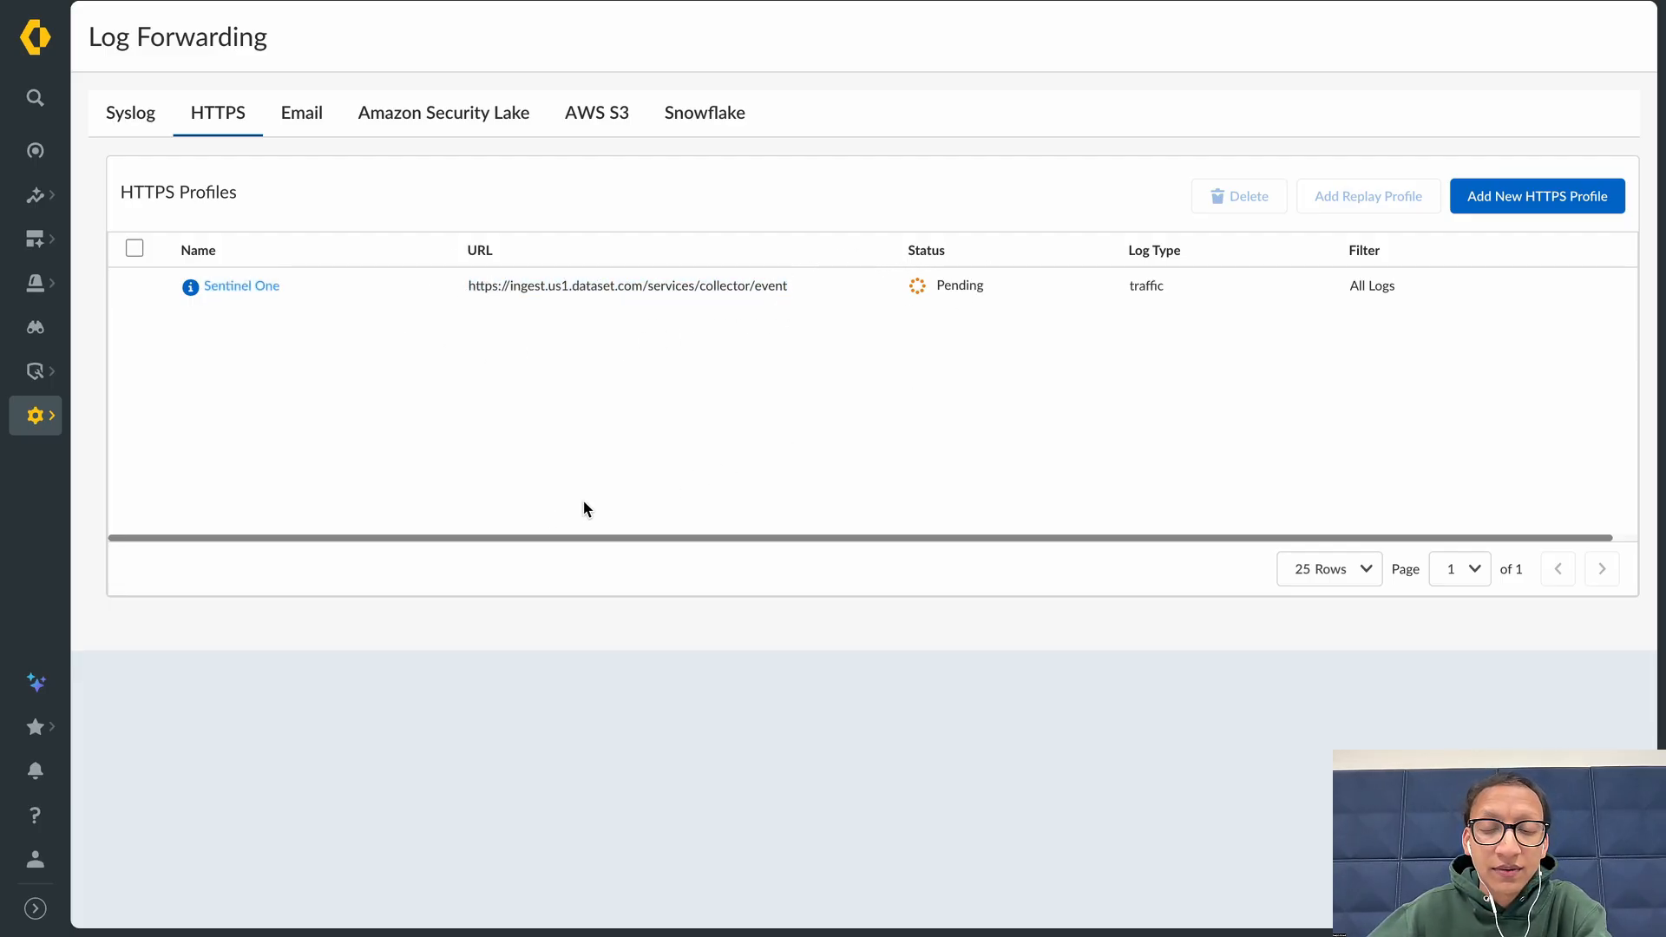
Switch to the Ent 1 tenant and inspect the Sentinel One entry among its HTTPS log forwarding profiles
{"action": "left_click", "coordinate": [35, 859]}
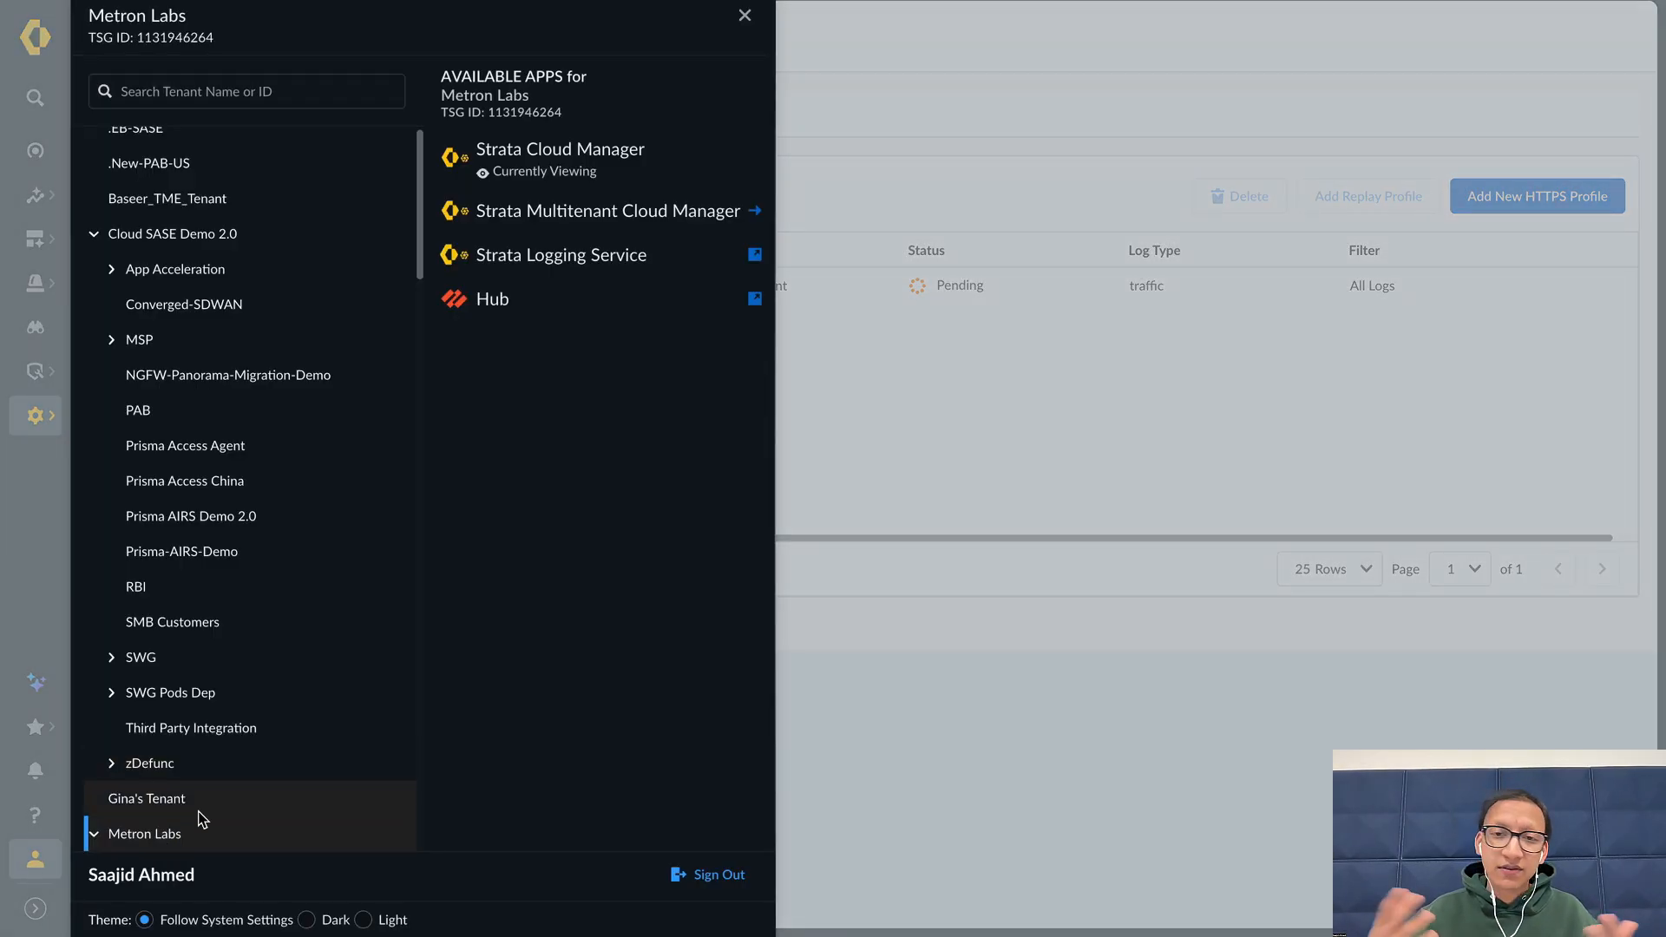
{"action": "scroll", "coordinate": [199, 781], "scroll_direction": "down", "scroll_amount": 2}
{"action": "left_click", "coordinate": [164, 693]}
{"action": "left_click", "coordinate": [605, 167]}
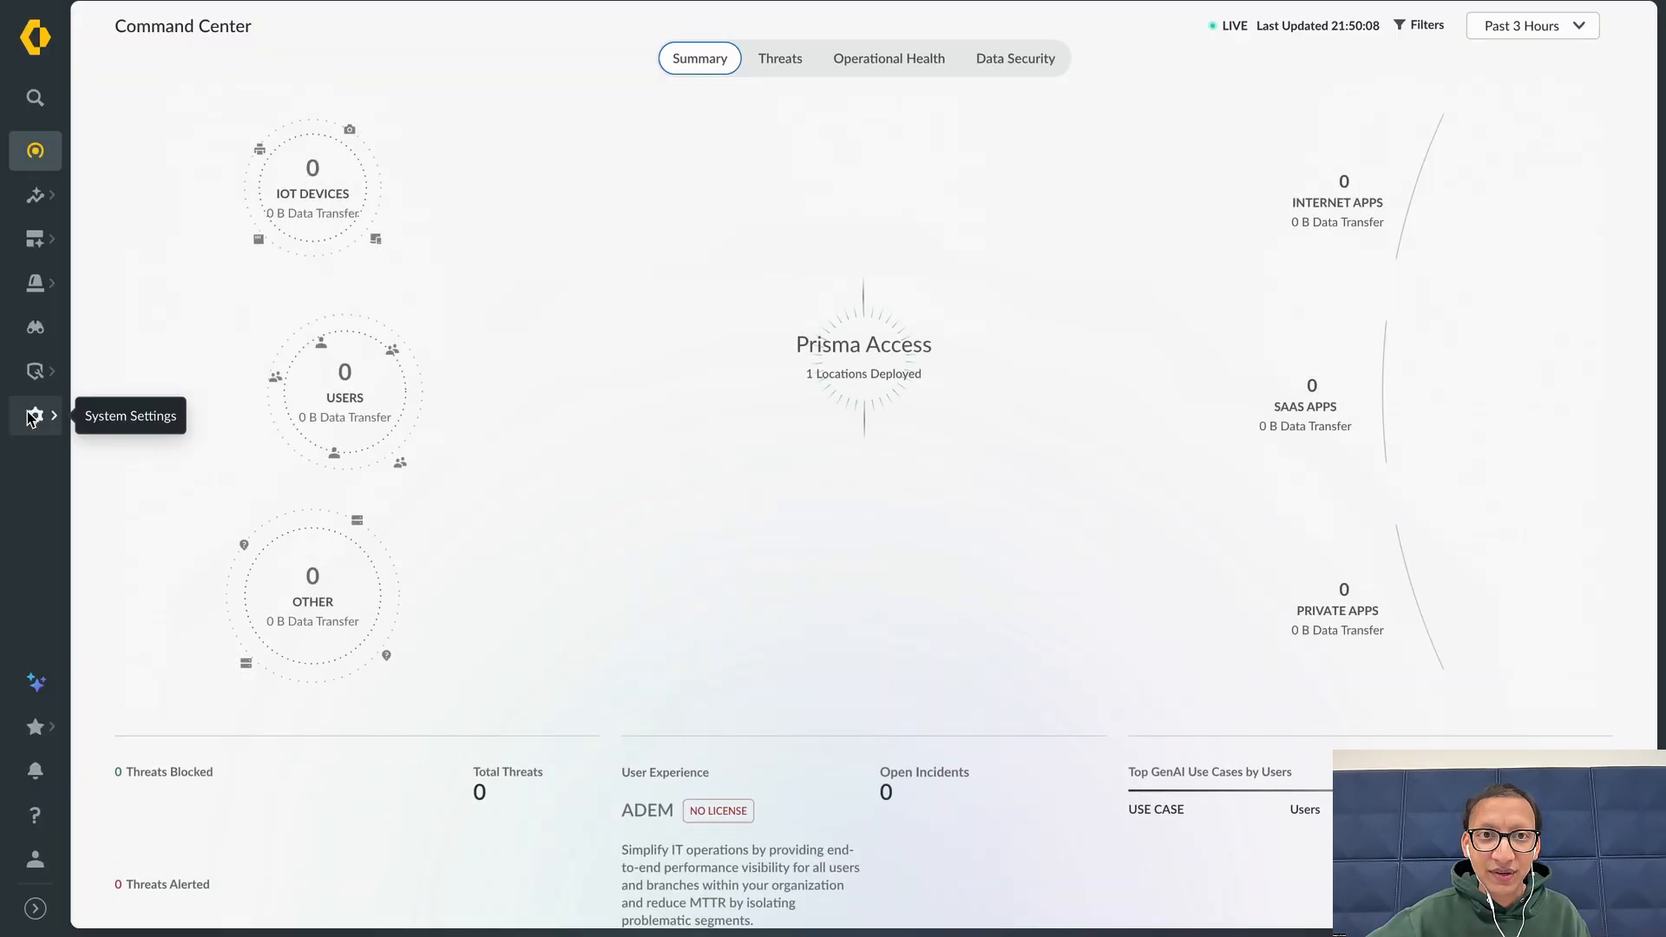
{"action": "left_click", "coordinate": [32, 415]}
{"action": "left_click", "coordinate": [174, 799]}
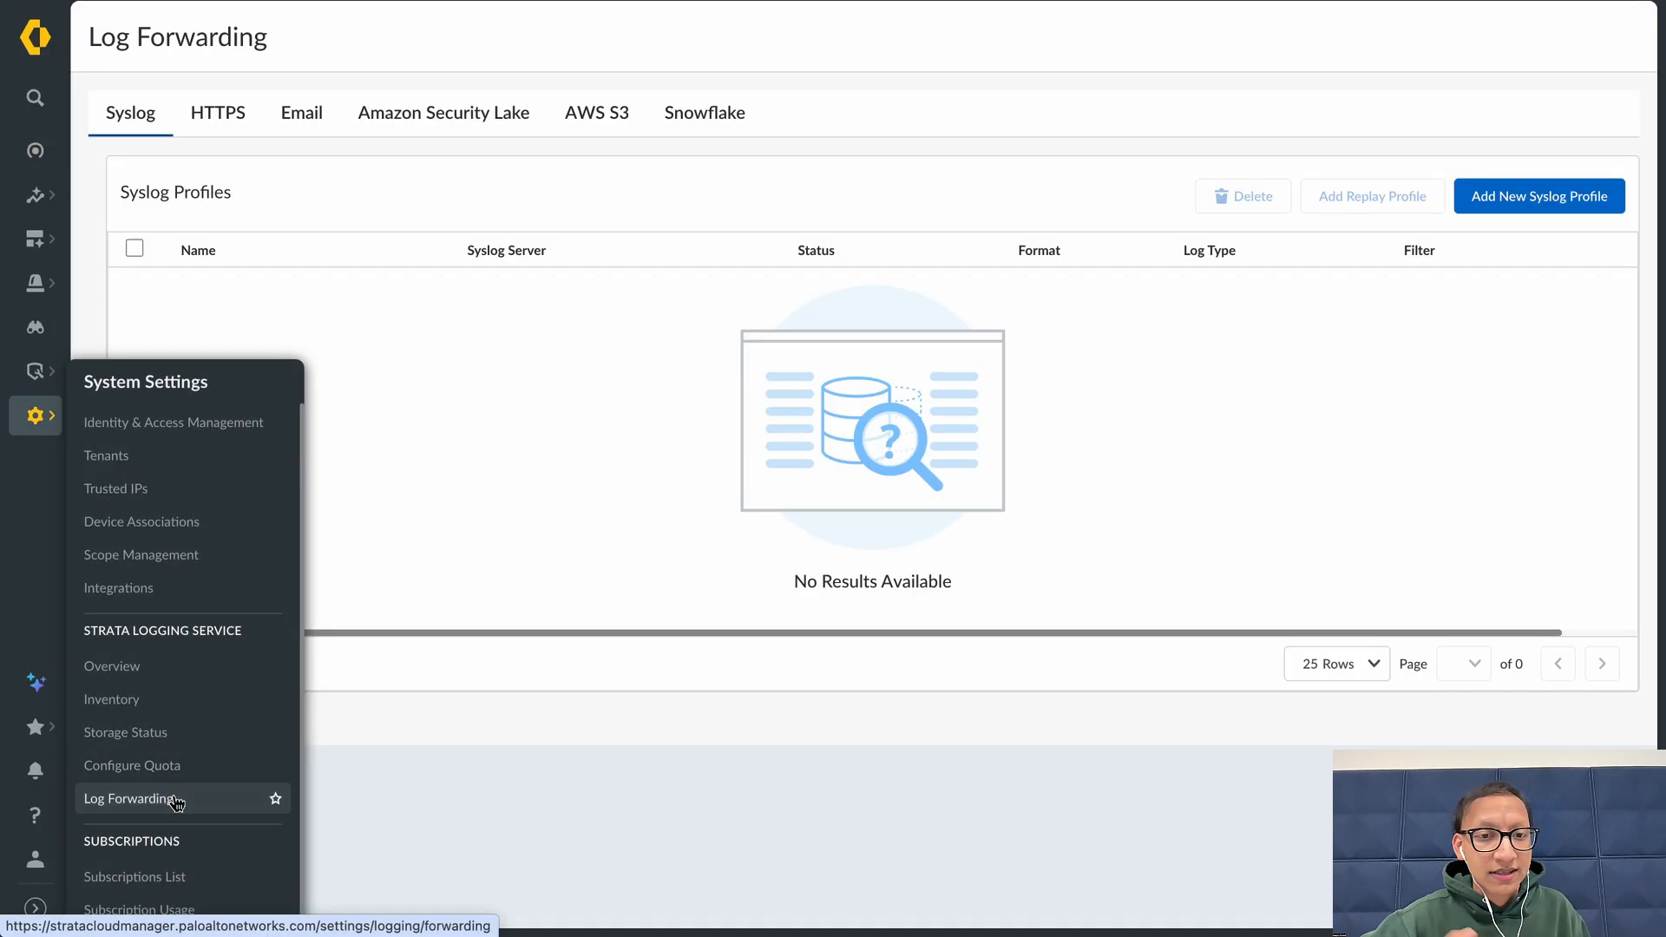
{"action": "left_click", "coordinate": [218, 113]}
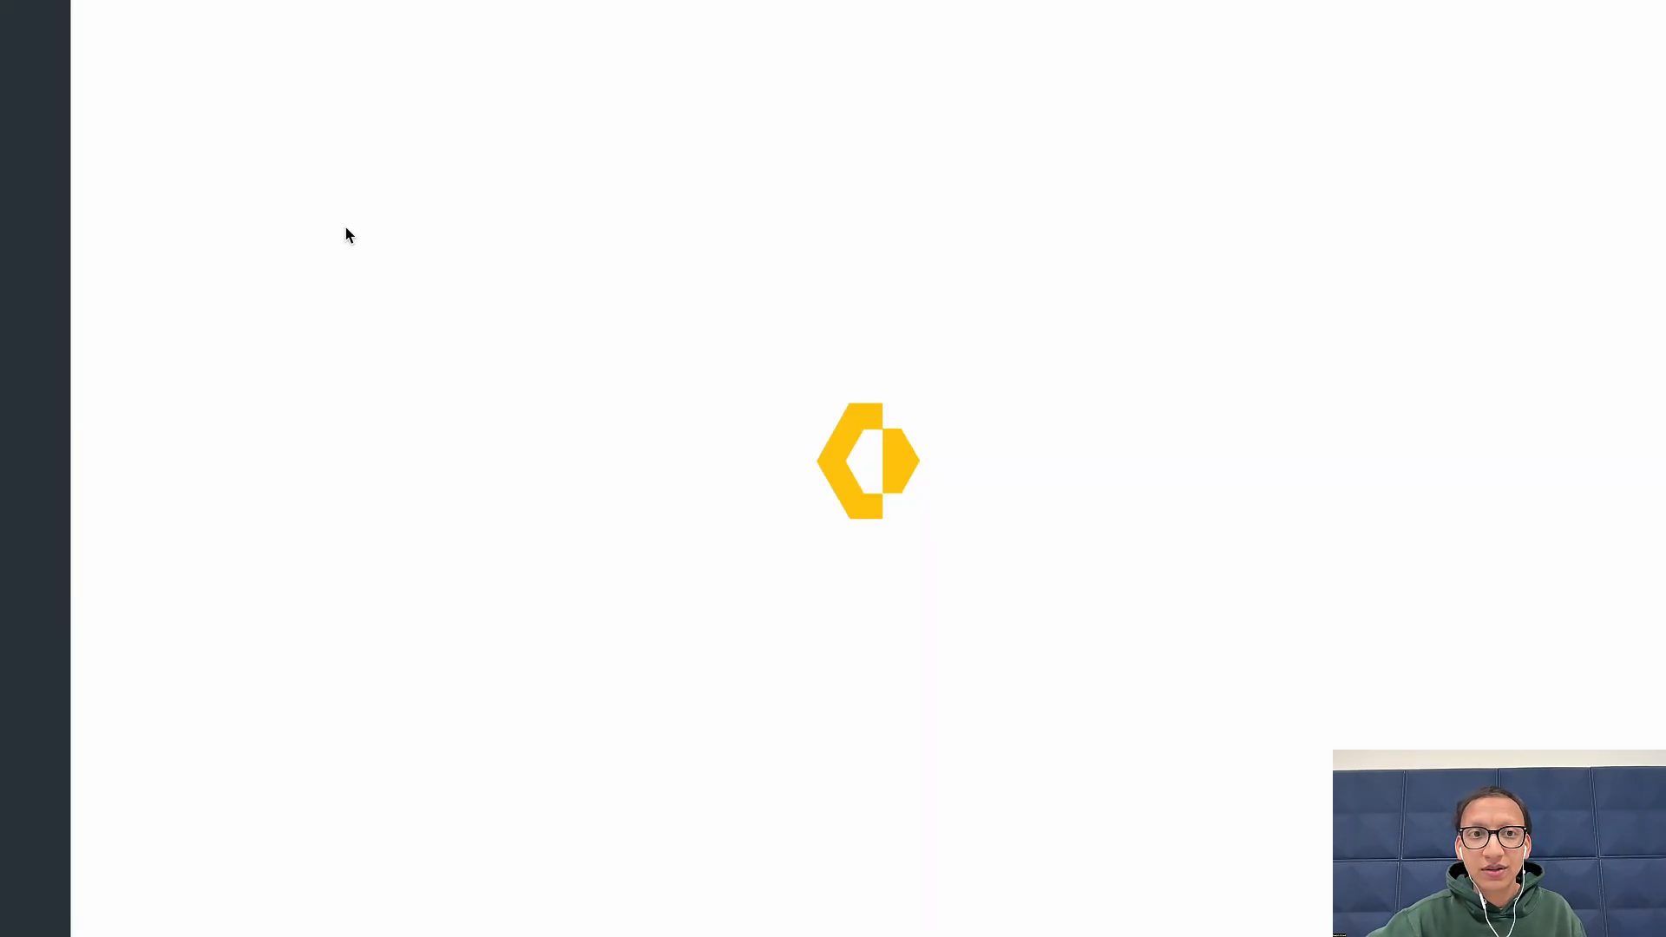
{"action": "left_click", "coordinate": [231, 122]}
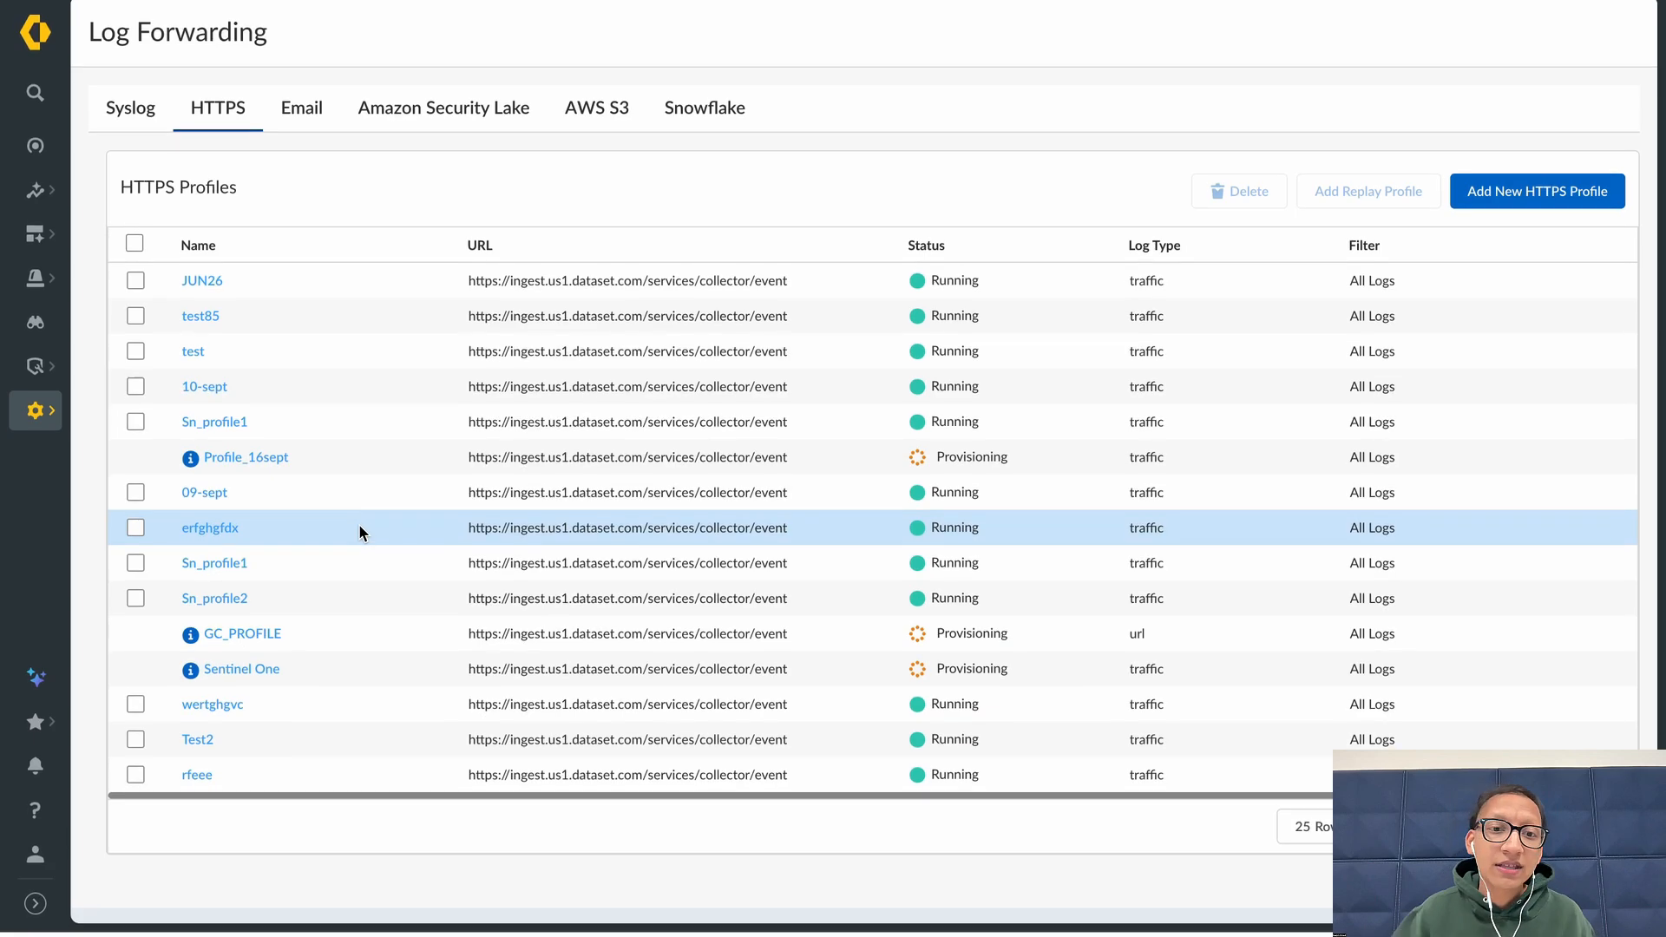
{"action": "left_click_drag", "start_coordinate": [286, 674], "coordinate": [167, 674]}
{"action": "left_click", "coordinate": [1083, 679]}
{"action": "left_click_drag", "start_coordinate": [1397, 684], "coordinate": [208, 667]}
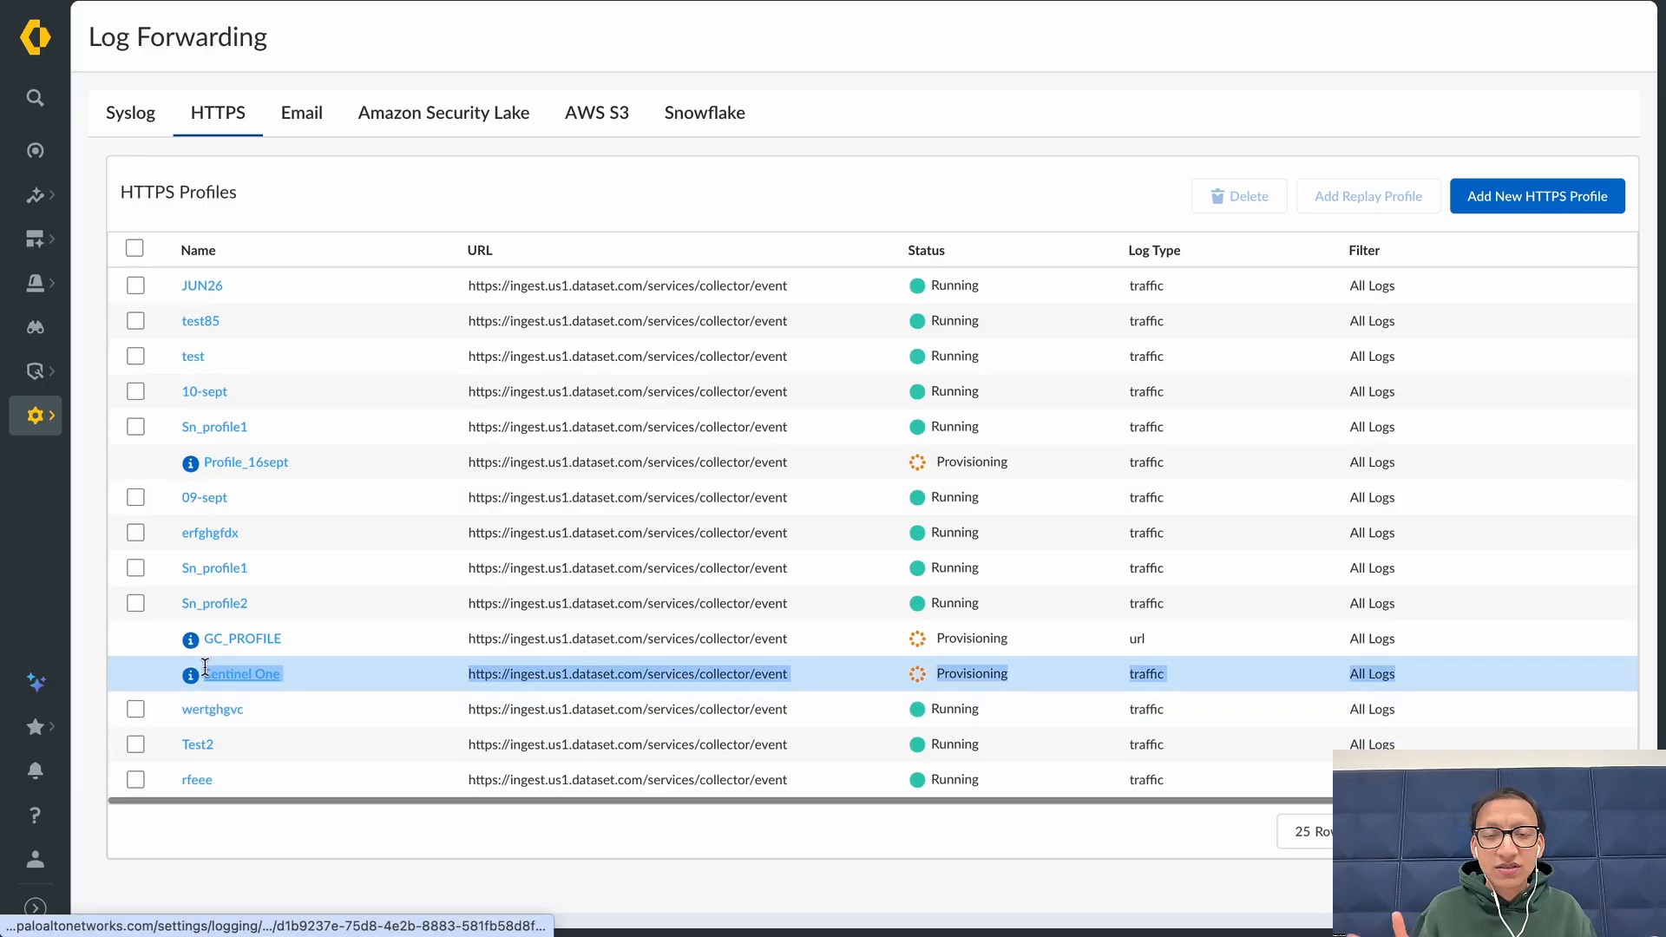
{"action": "left_click", "coordinate": [302, 668]}
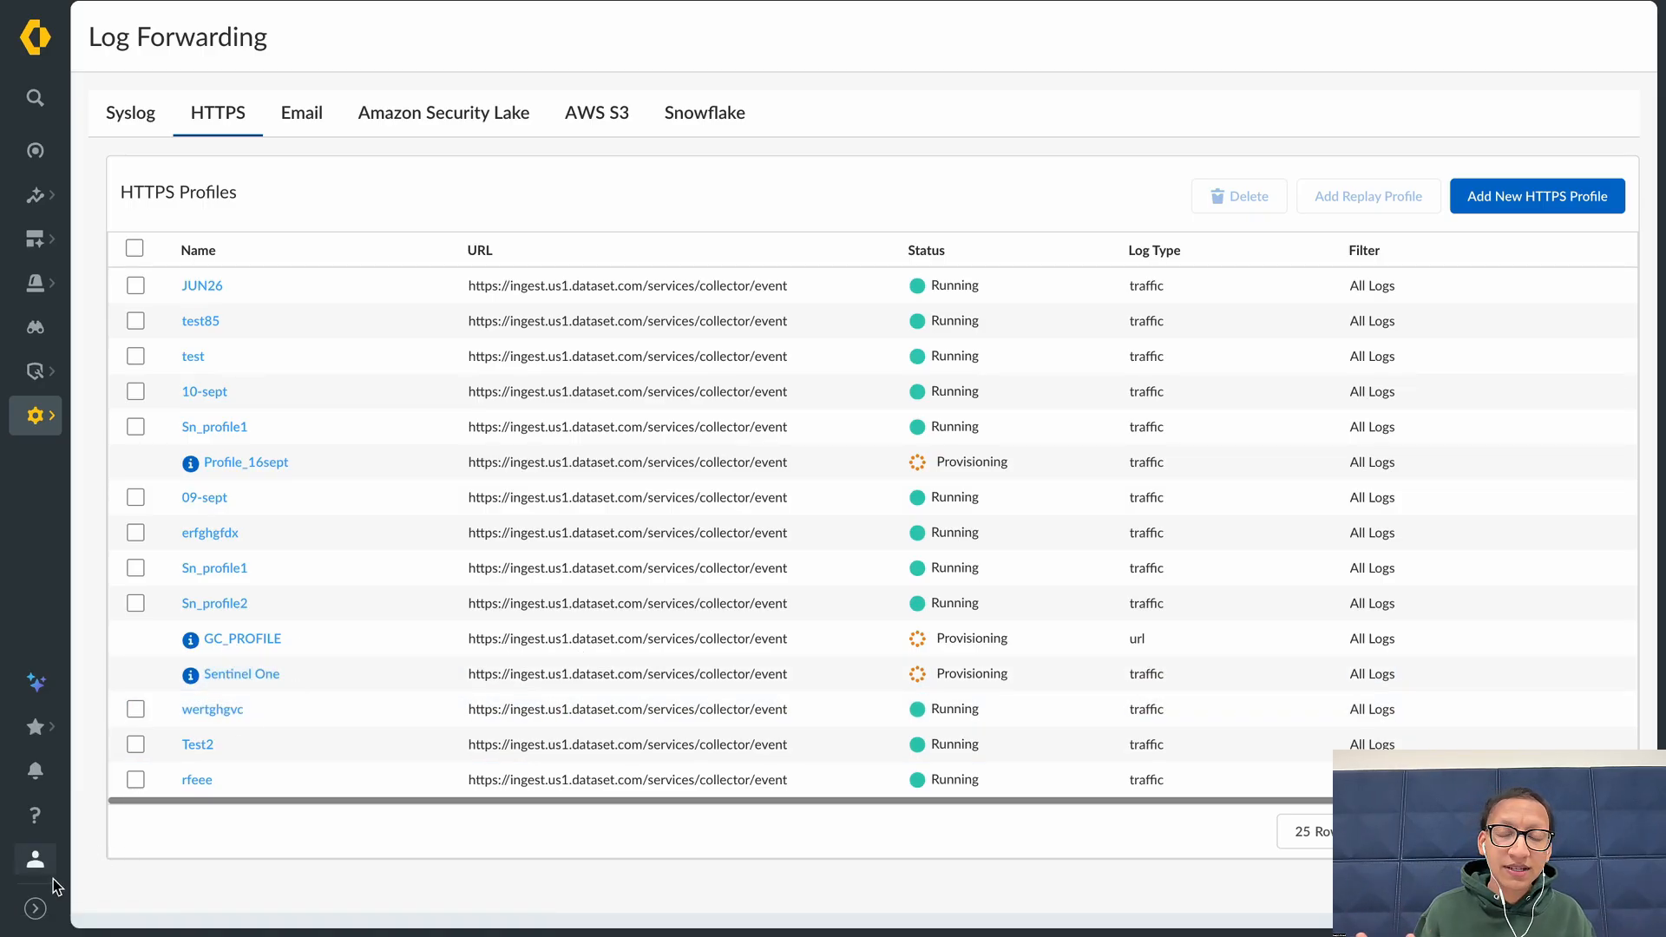
Switch back to the Metron Labs tenant and inspect its Sentinel One HTTPS profile entry
{"action": "left_click", "coordinate": [36, 860]}
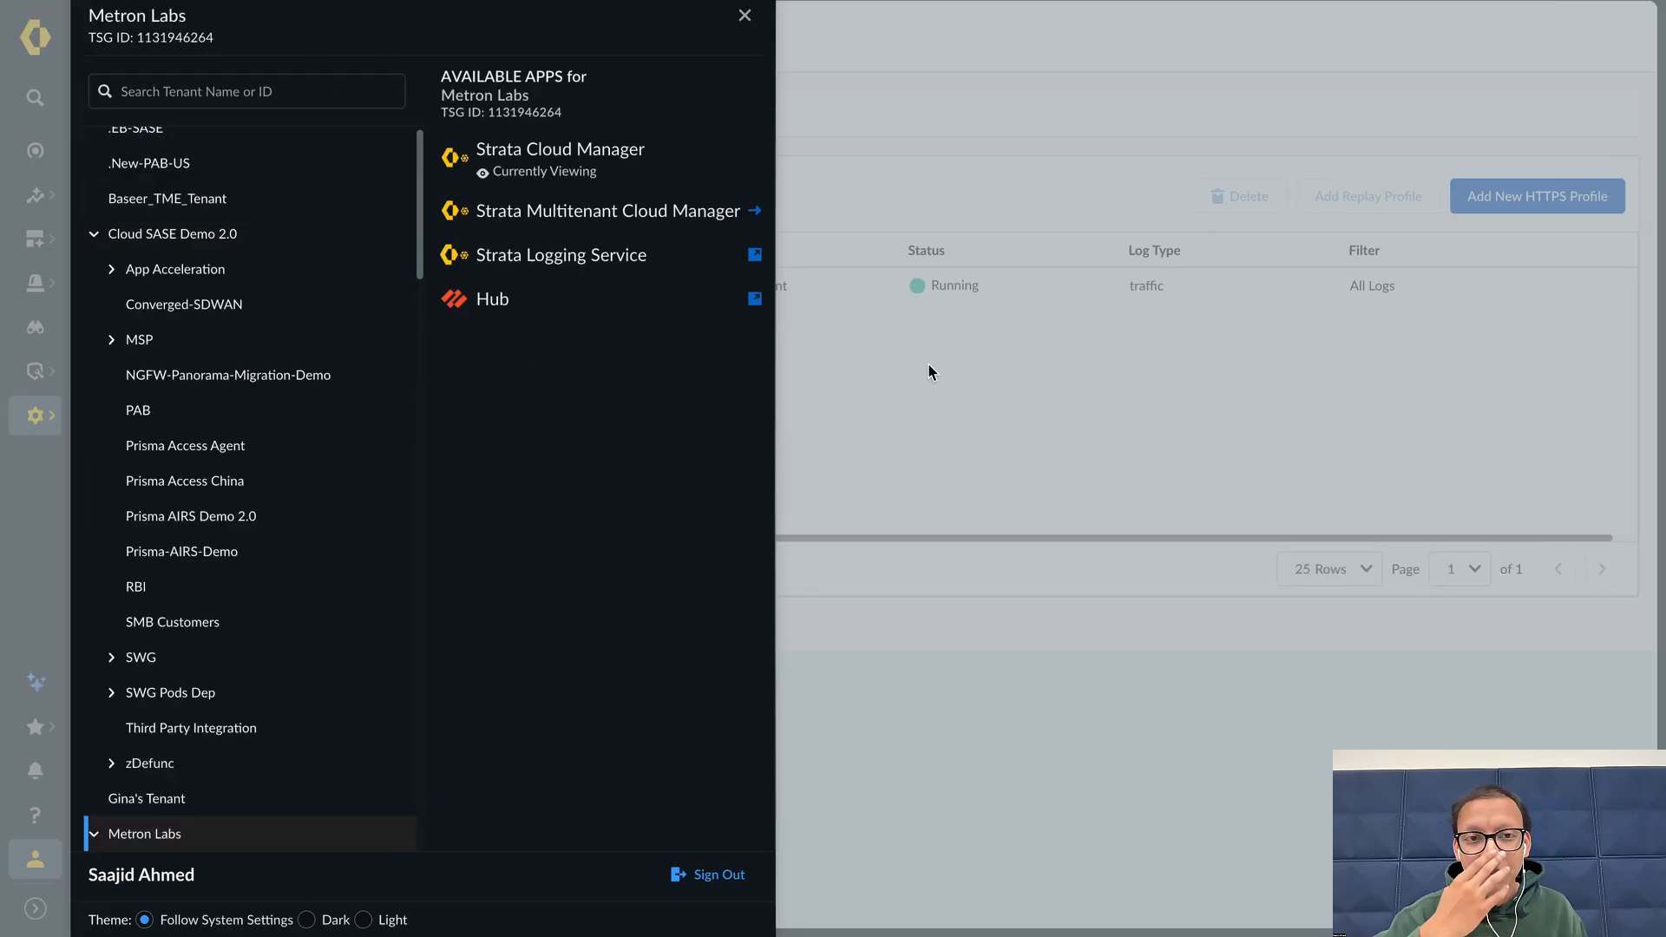
{"action": "left_click", "coordinate": [928, 365]}
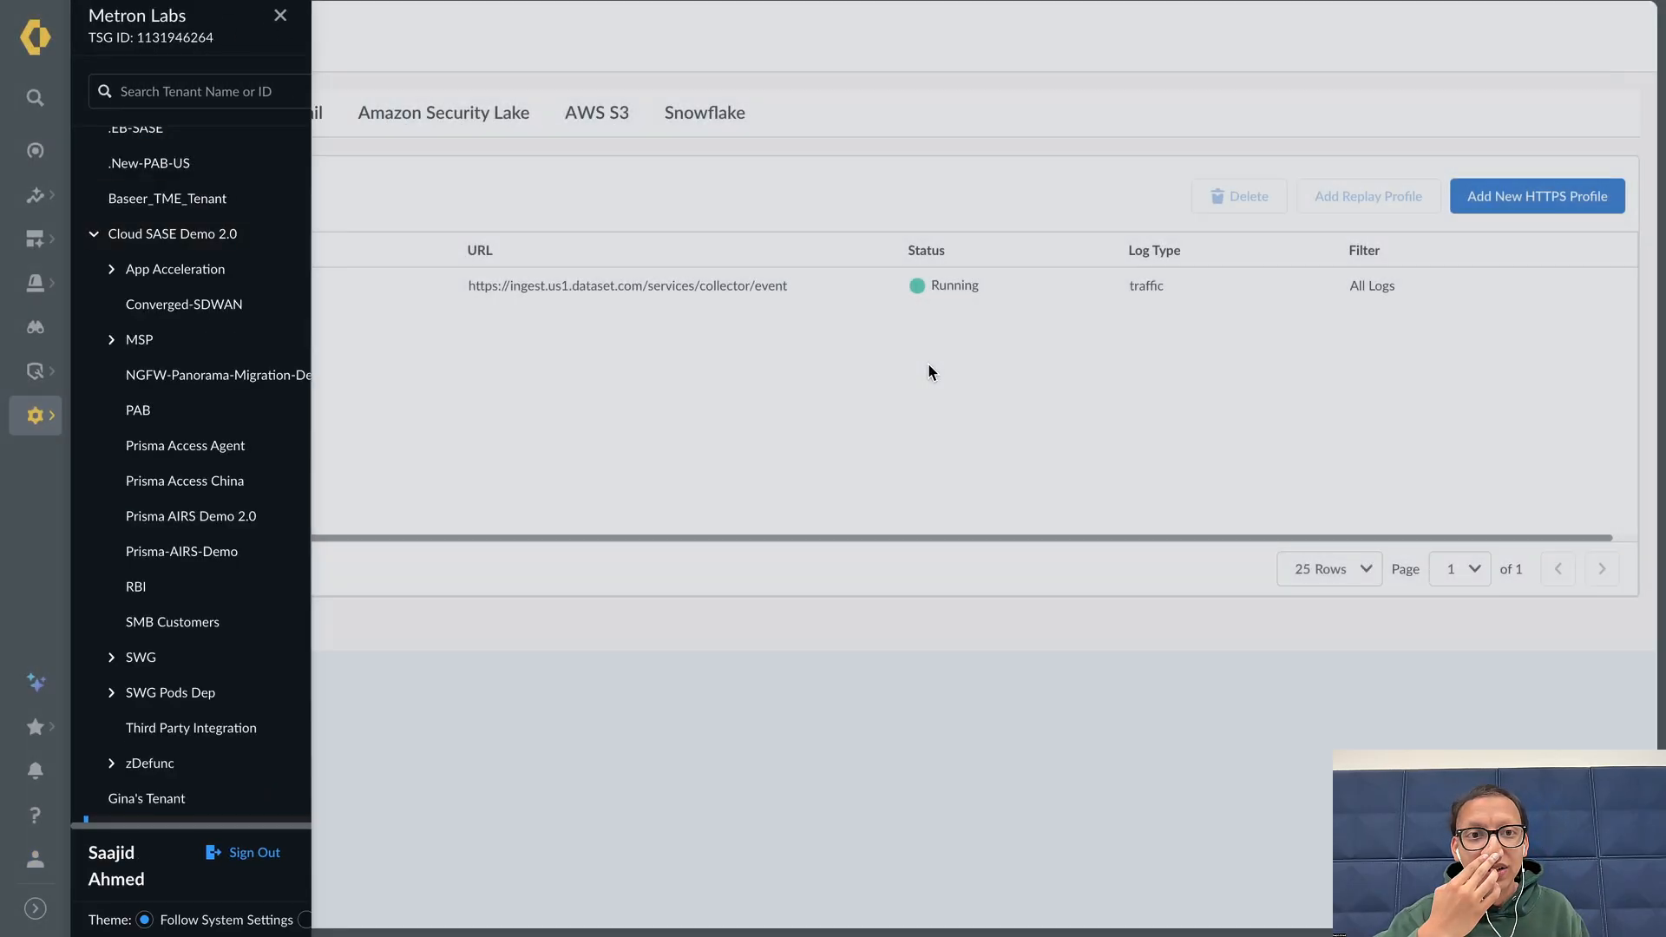
{"action": "left_click_drag", "start_coordinate": [285, 286], "coordinate": [175, 293]}
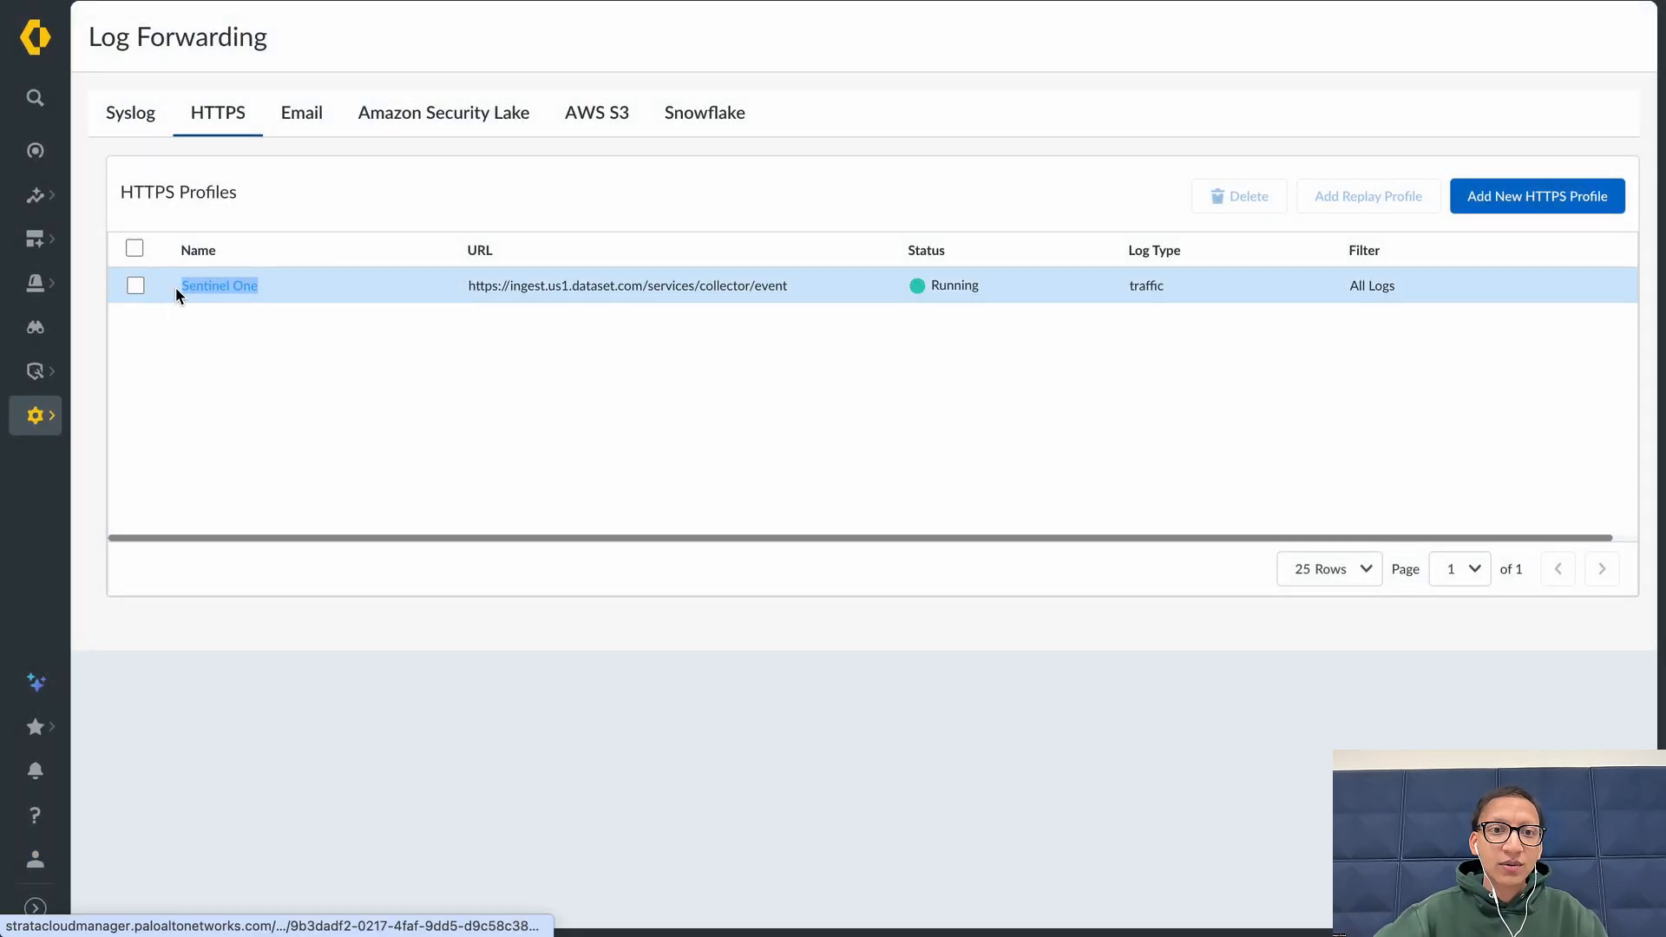
{"action": "left_click_drag", "start_coordinate": [790, 286], "coordinate": [469, 286]}
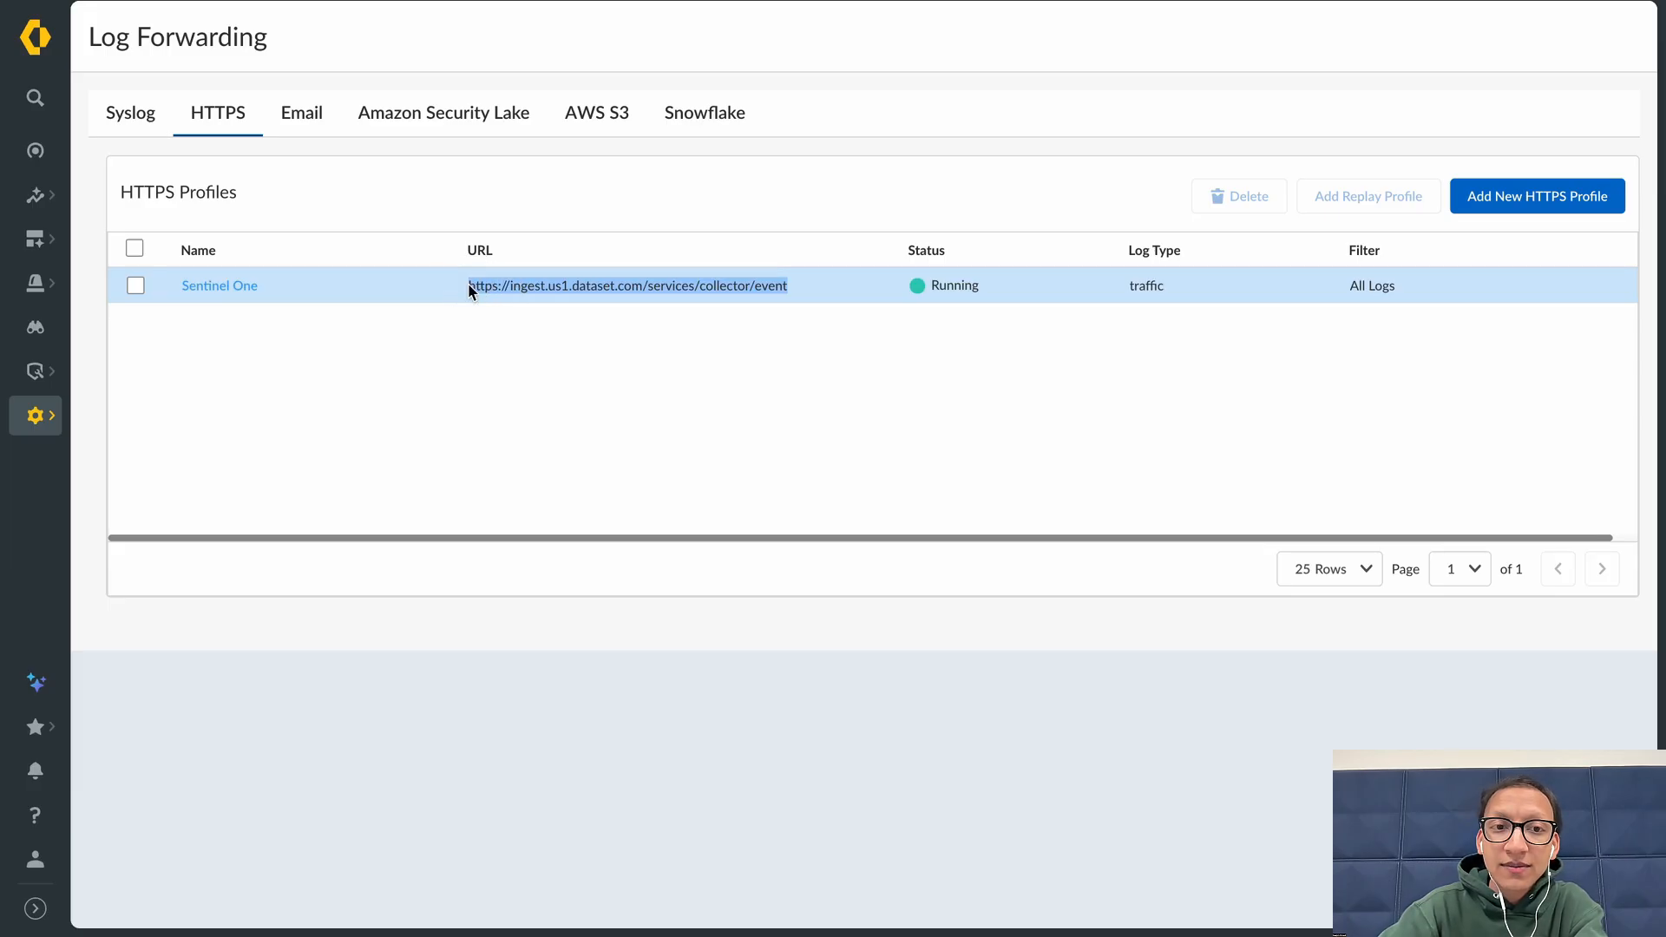
{"action": "left_click", "coordinate": [1036, 272]}
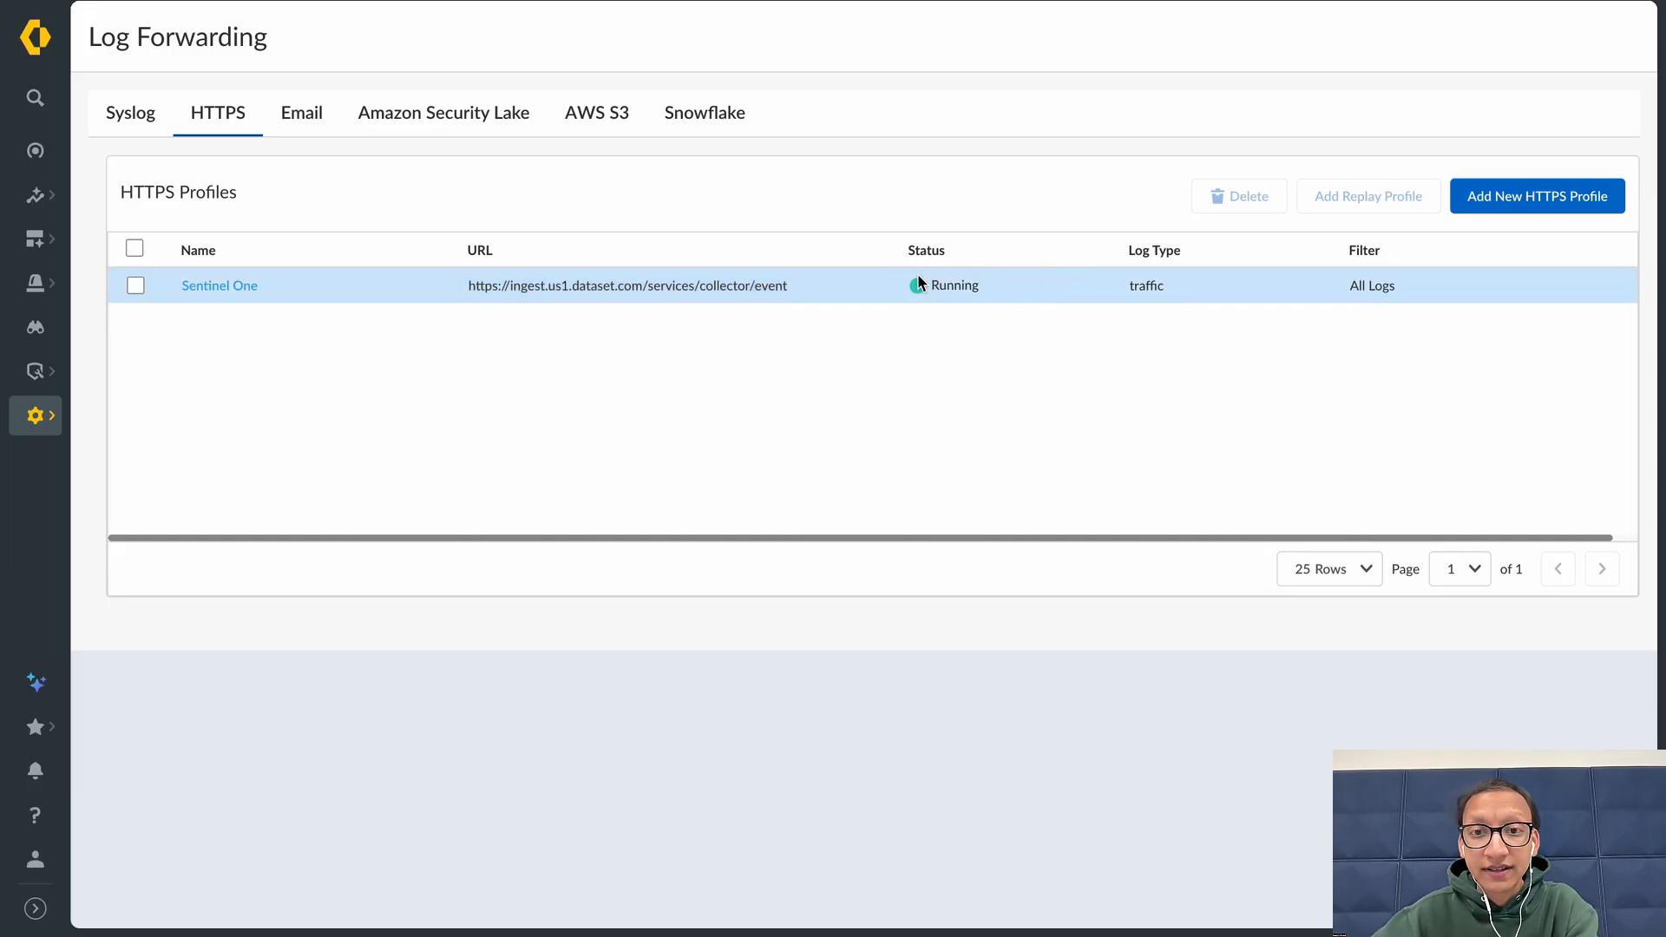
Open the Sentinel One profile and review its URL and client authorization username and password fields
{"action": "left_click", "coordinate": [245, 286]}
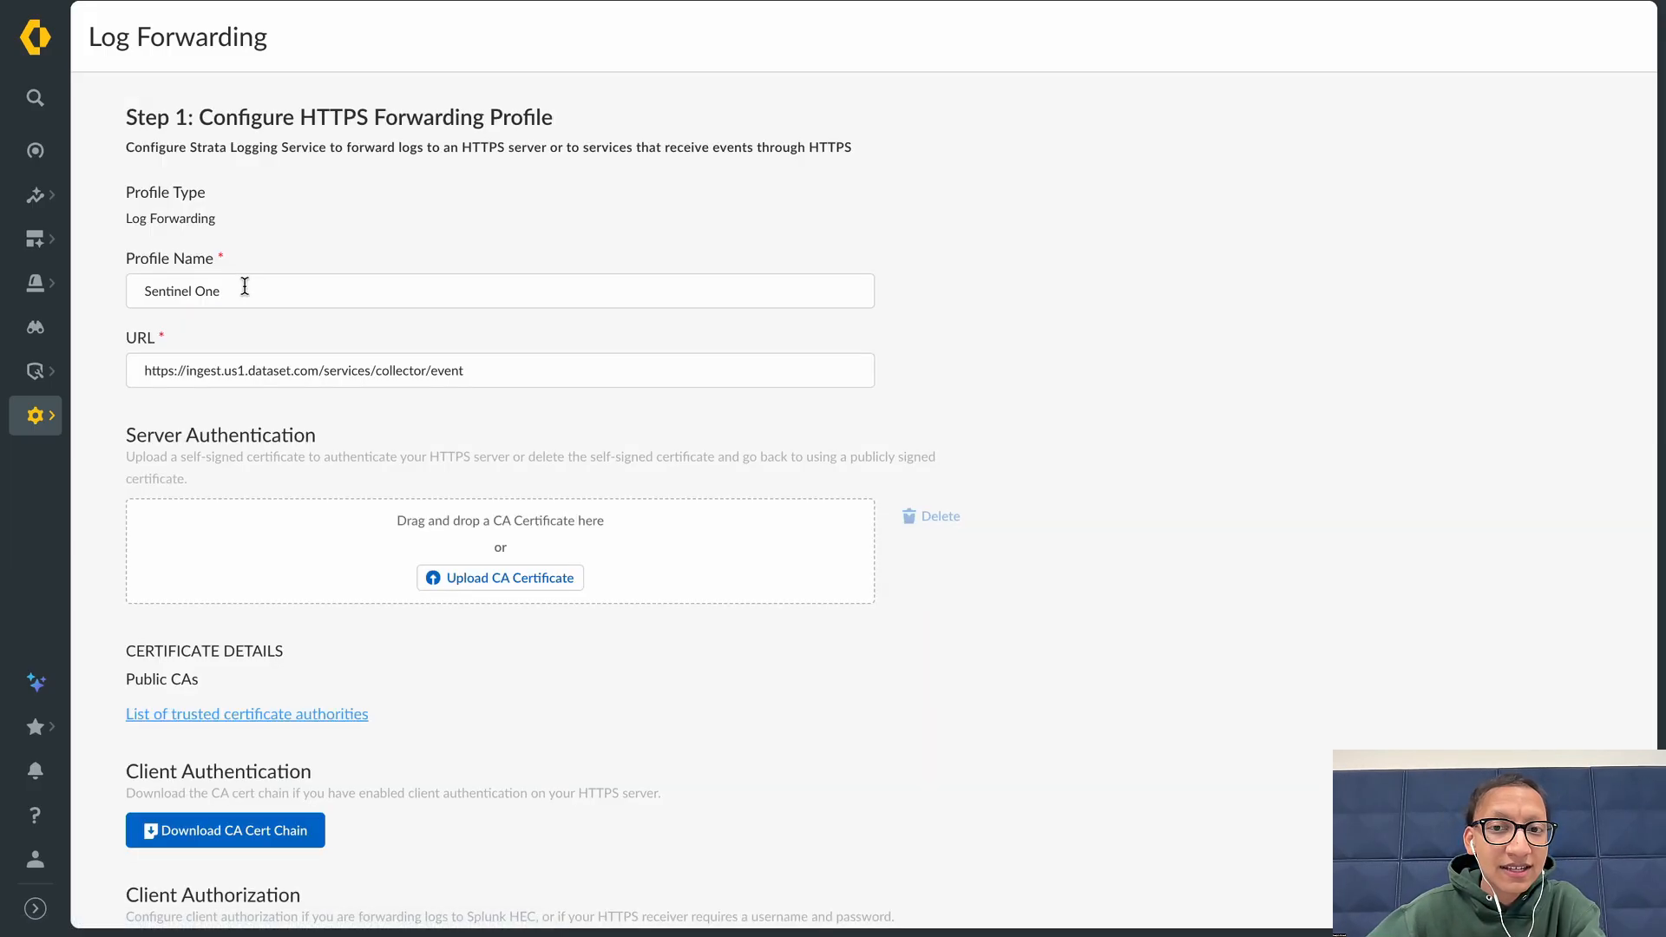
{"action": "scroll", "coordinate": [547, 204], "scroll_direction": "down", "scroll_amount": 1}
{"action": "left_click", "coordinate": [549, 272]}
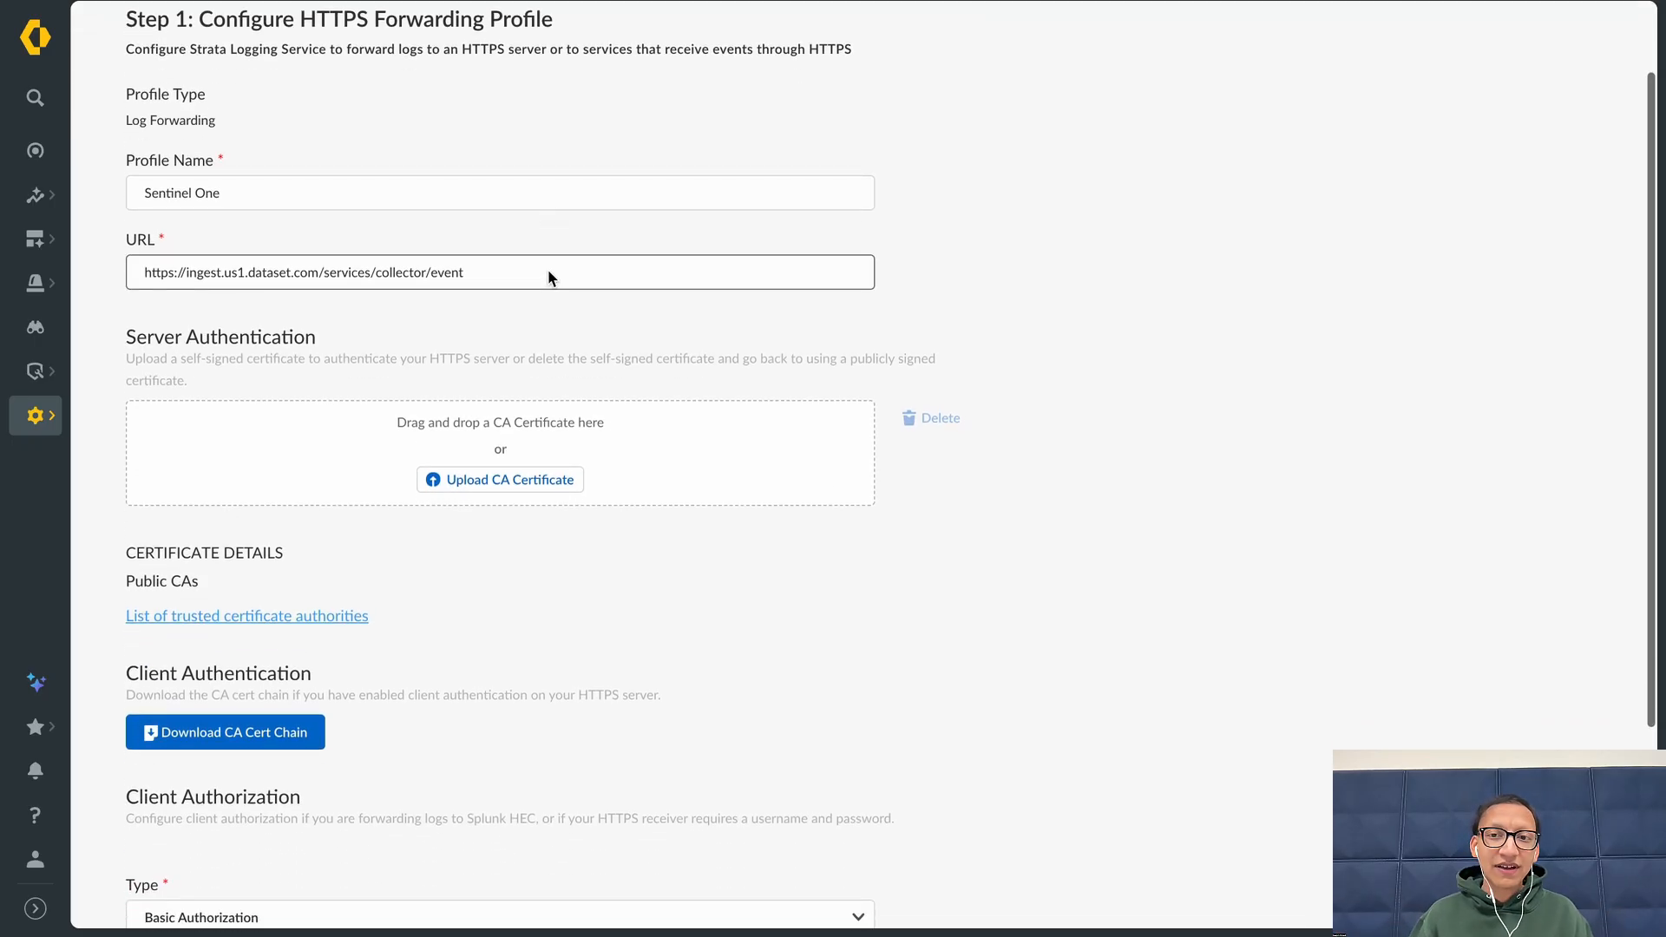
{"action": "scroll", "coordinate": [549, 272], "scroll_direction": "down", "scroll_amount": 1}
{"action": "scroll", "coordinate": [520, 390], "scroll_direction": "down", "scroll_amount": 3}
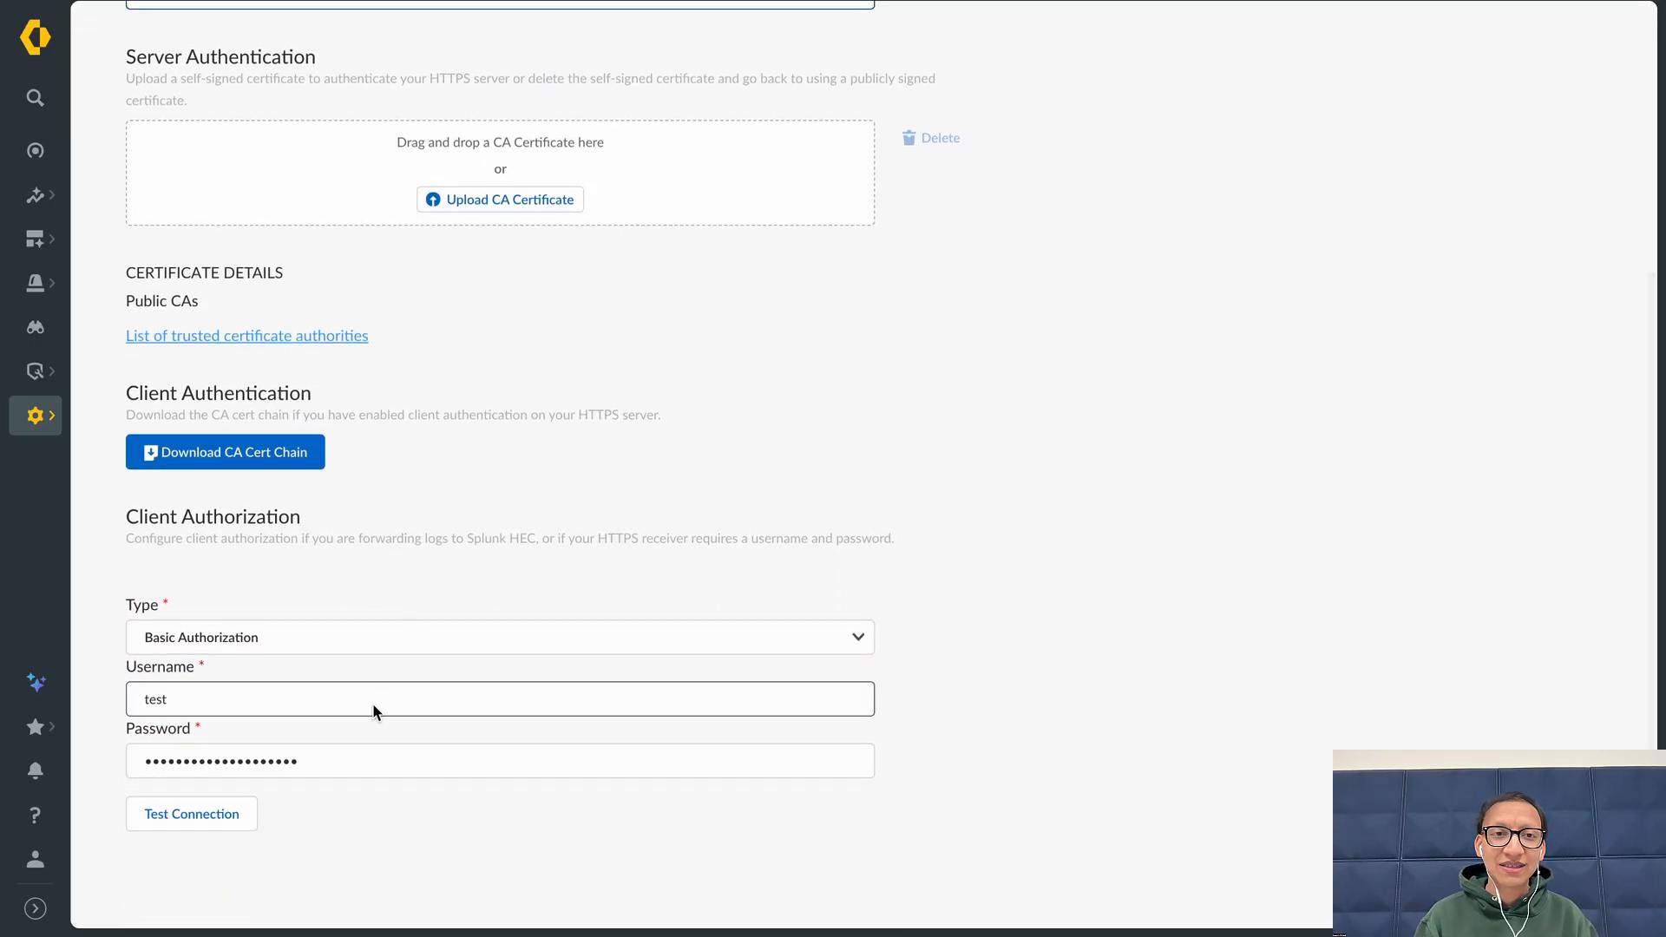
{"action": "left_click", "coordinate": [372, 701]}
{"action": "left_click", "coordinate": [406, 756]}
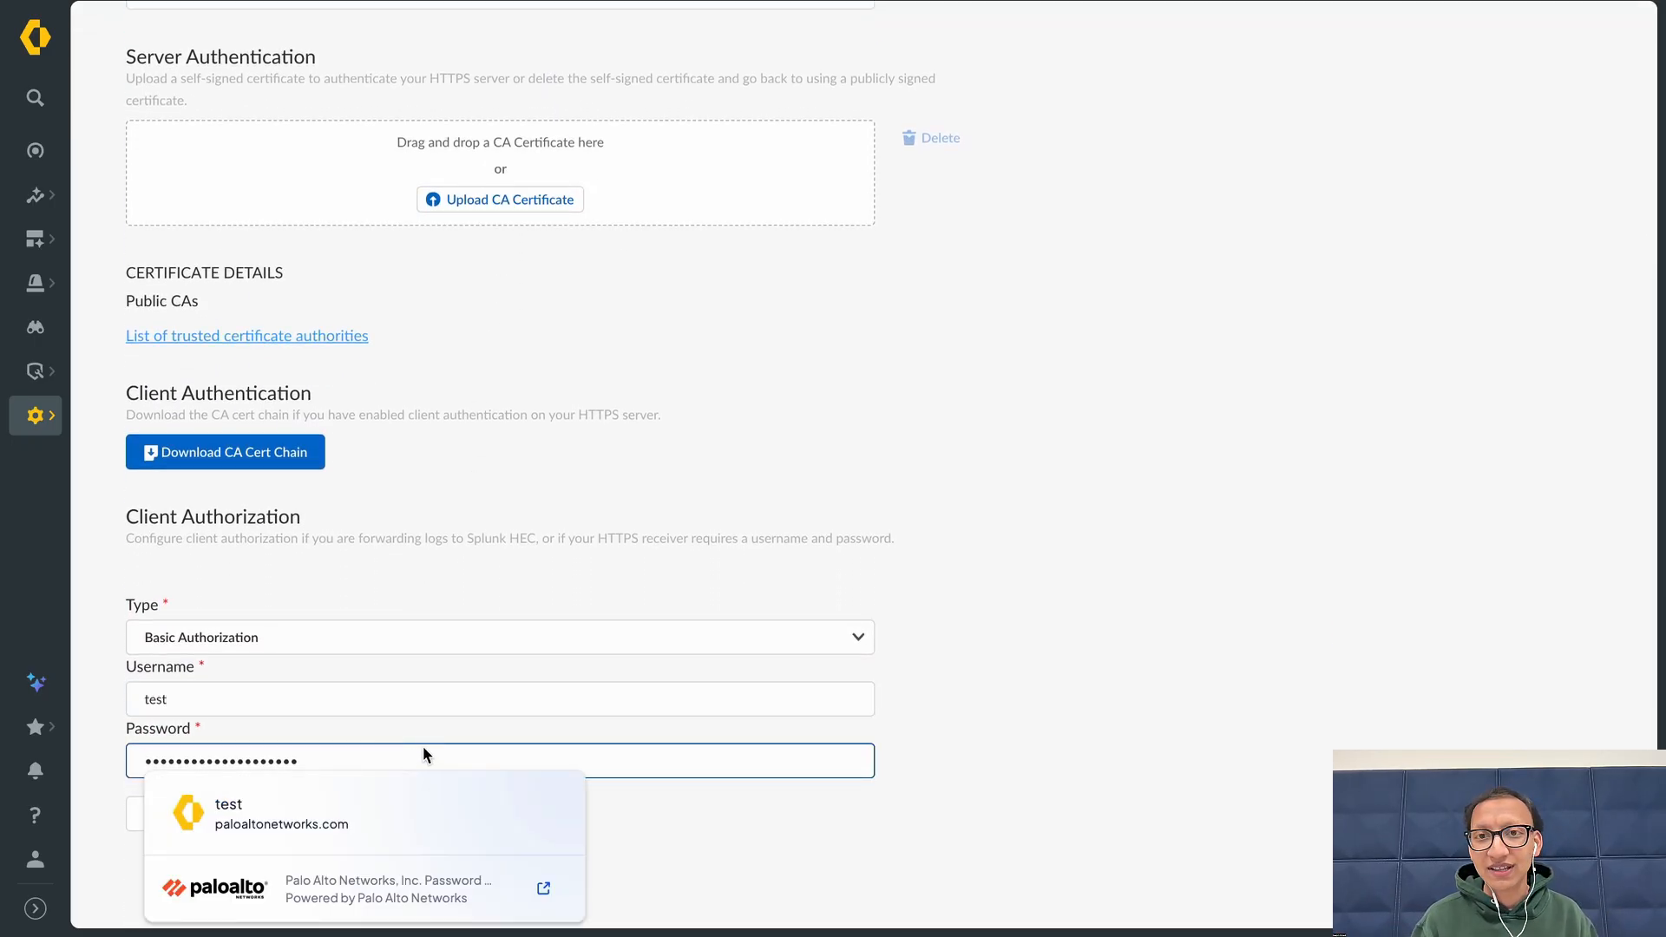